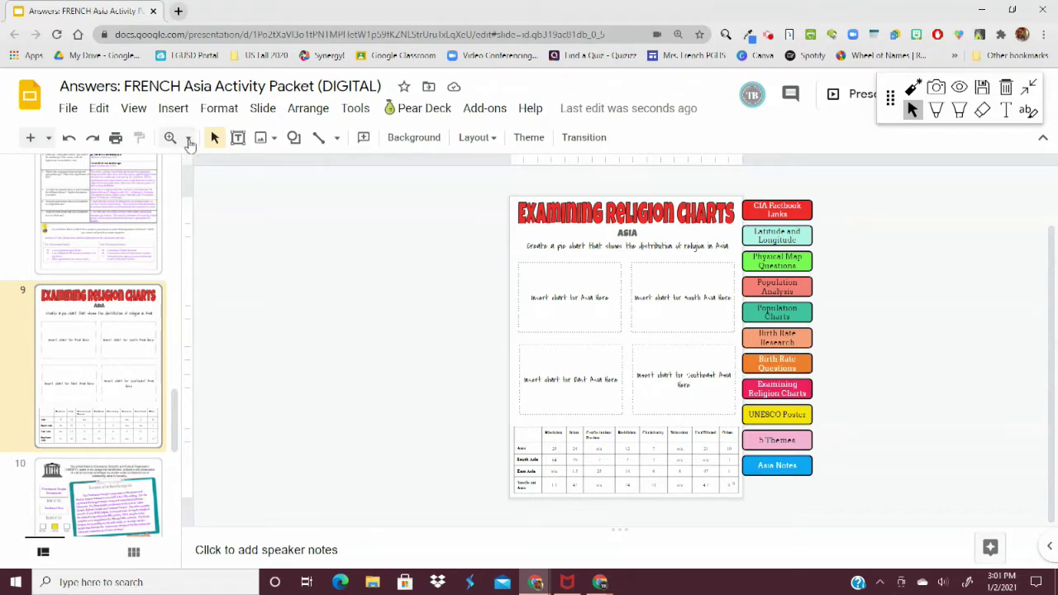
# Zoom the slide to 100% and examine its four chart placeholders and the religion data table for the Asian regions
pyautogui.click(189, 139)
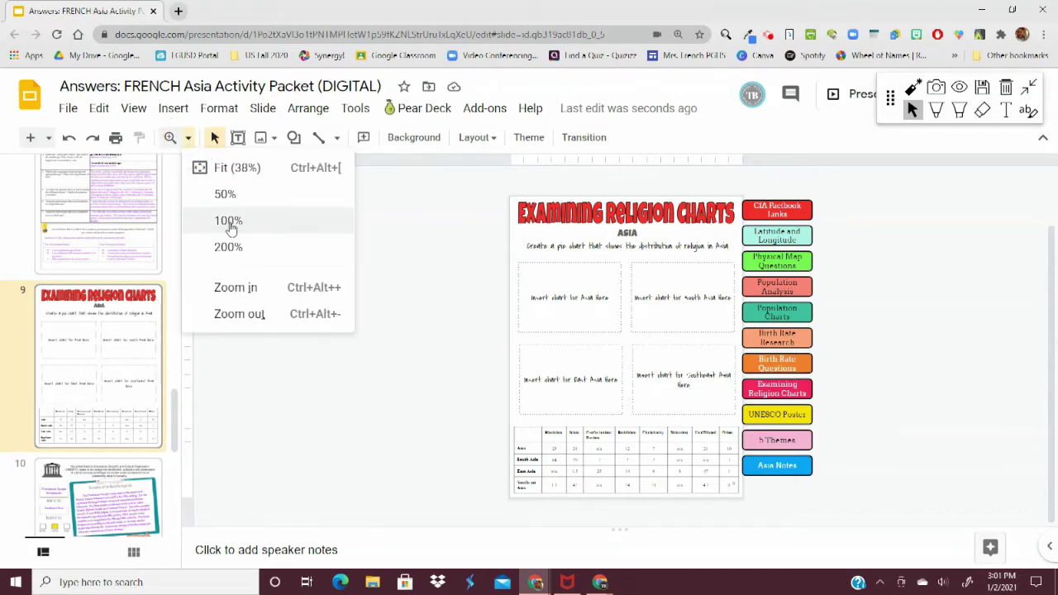
pyautogui.click(228, 220)
pyautogui.scroll(3, 872, 347)
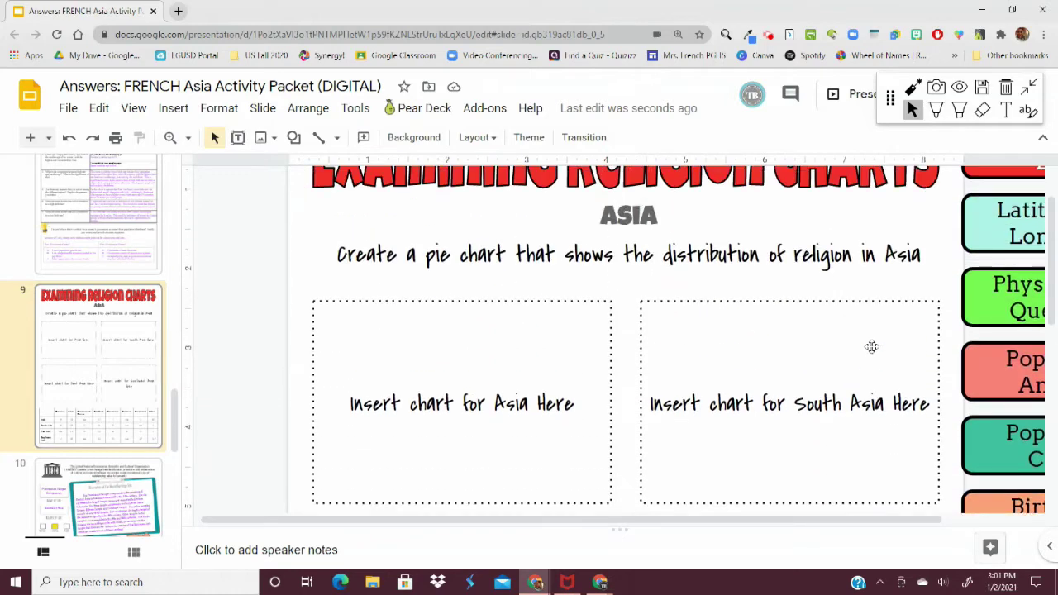
pyautogui.scroll(1, 872, 347)
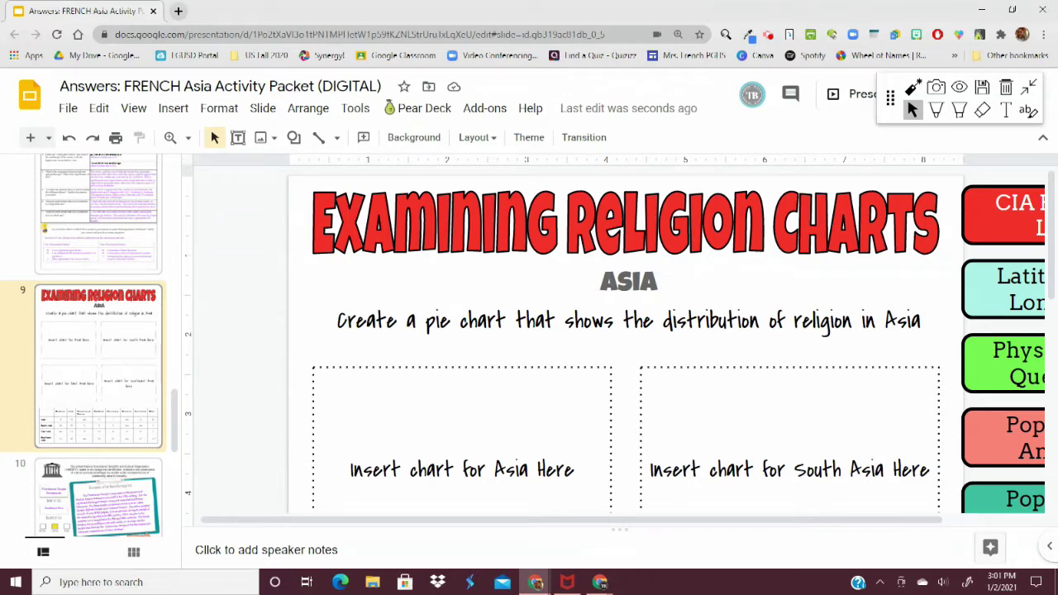
pyautogui.scroll(-2, 650, 289)
pyautogui.scroll(-1, 654, 273)
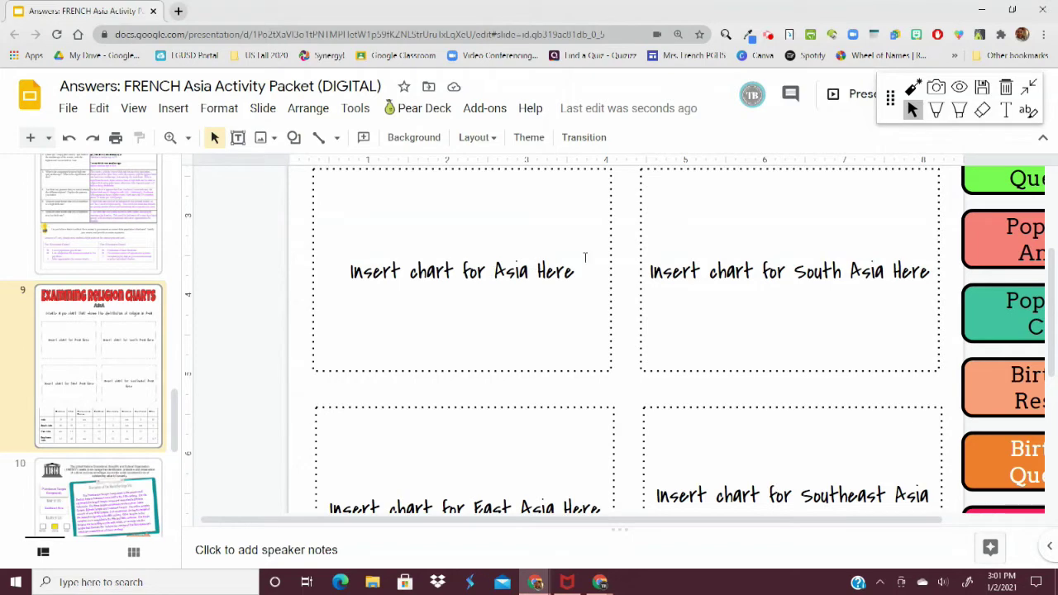
pyautogui.scroll(-2, 541, 322)
pyautogui.click(532, 378)
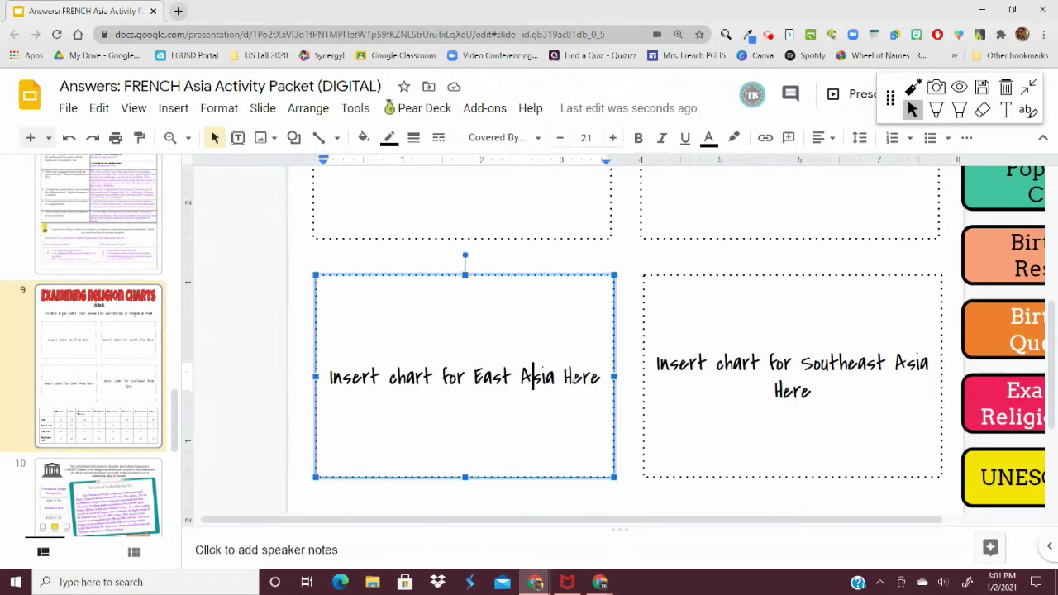
pyautogui.click(777, 370)
pyautogui.scroll(-3, 438, 353)
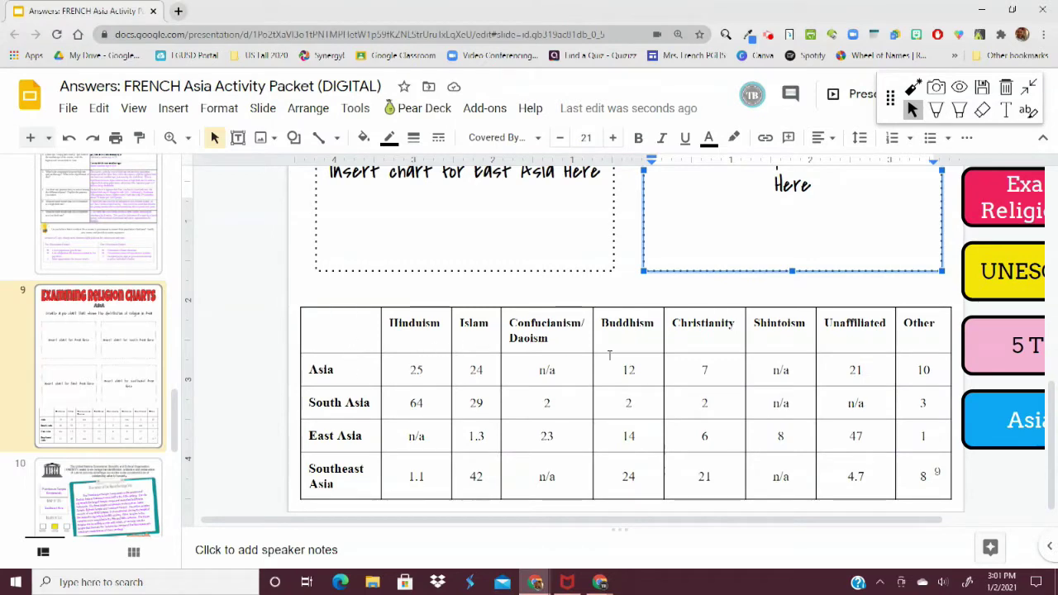
pyautogui.click(264, 283)
pyautogui.scroll(3, 264, 283)
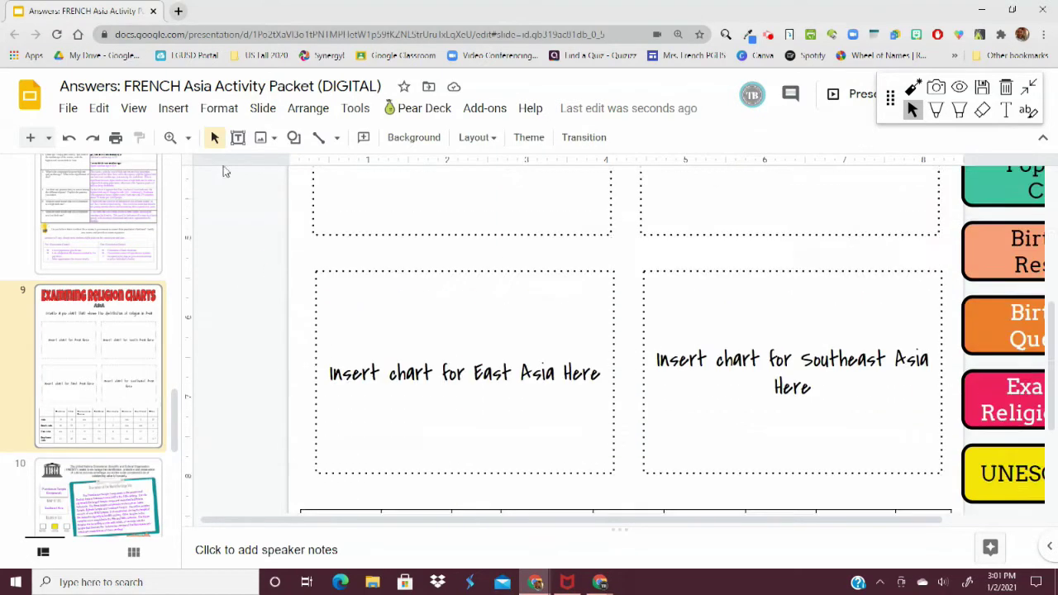
# Insert a pie chart on the Examining Religion Charts slide and open its linked spreadsheet in Google Sheets
pyautogui.scroll(1, 223, 171)
pyautogui.click(188, 137)
pyautogui.click(174, 108)
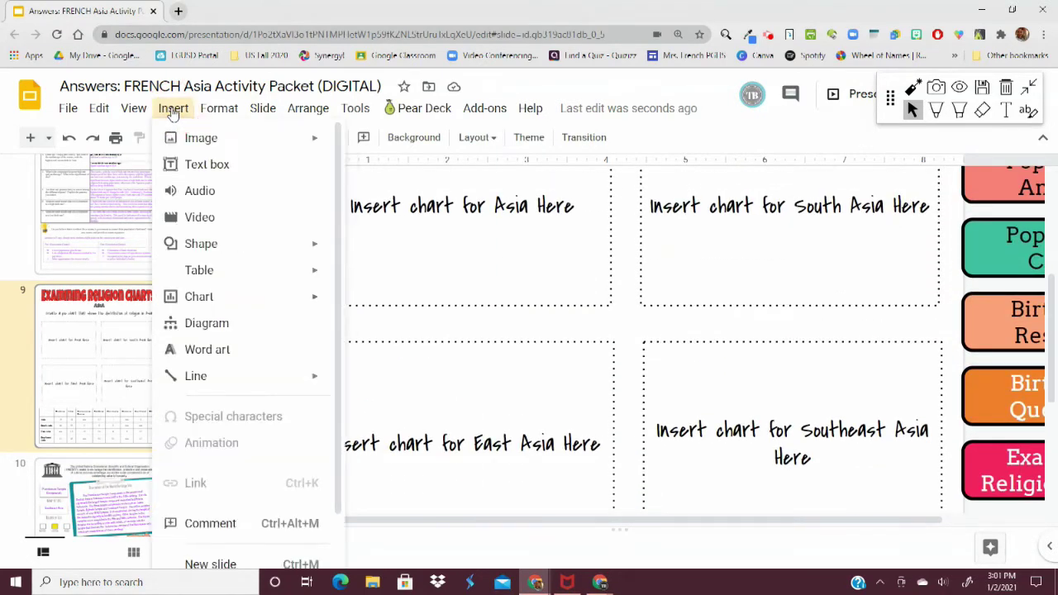
pyautogui.moveTo(224, 306)
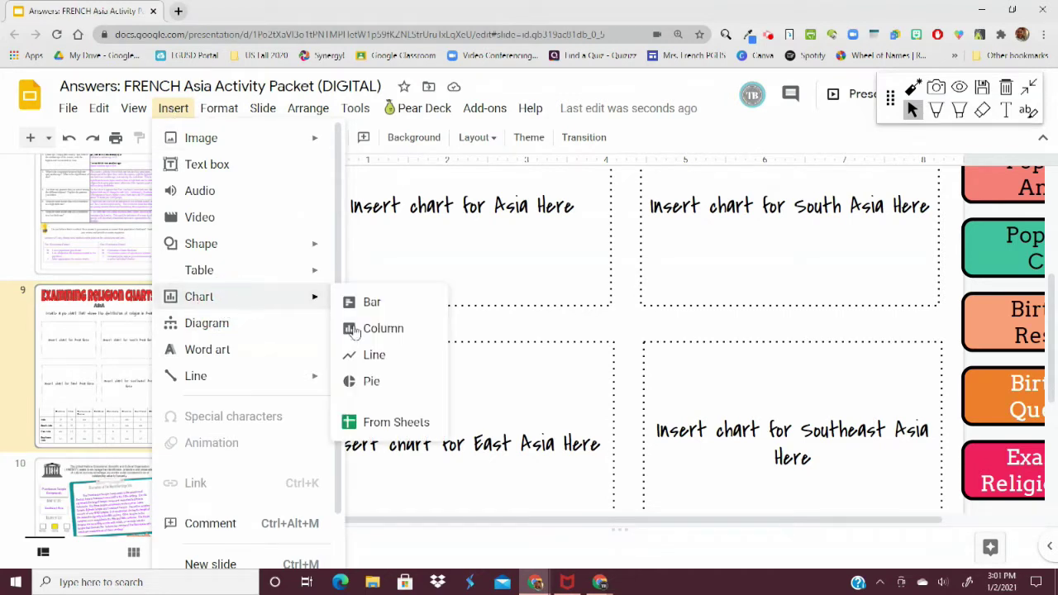
pyautogui.click(371, 382)
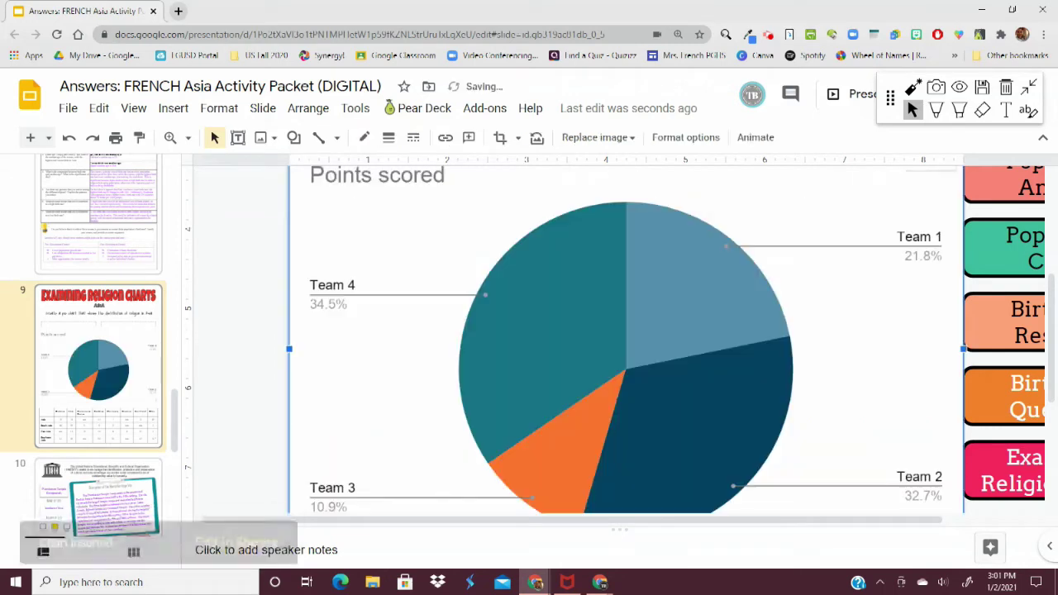
pyautogui.scroll(1, 929, 268)
pyautogui.scroll(3, 929, 268)
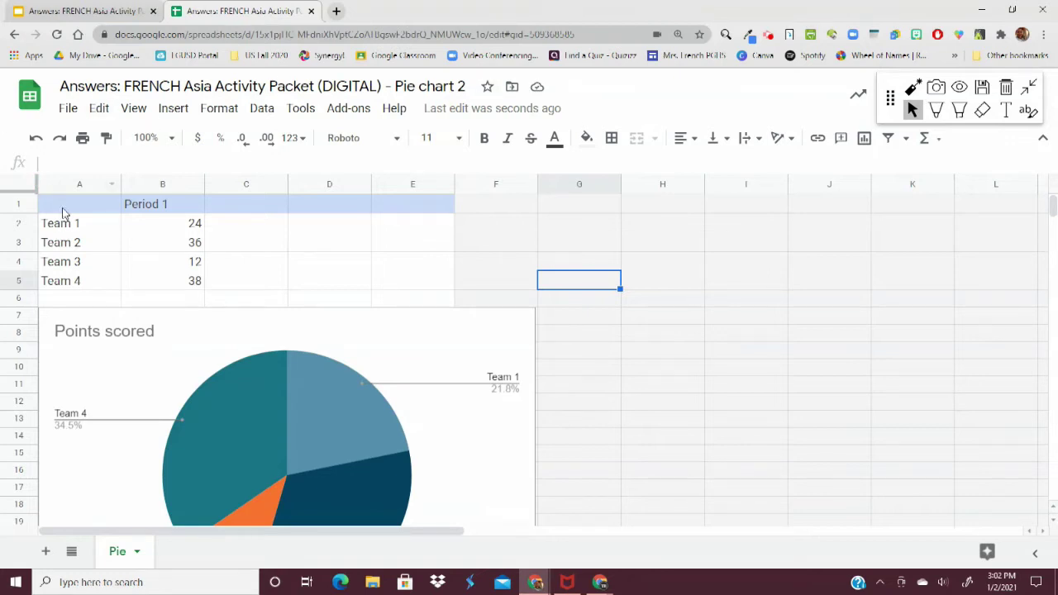
# Clear the sample data in A1:B5 and move the chart beside the data so columns A and B are free
pyautogui.moveTo(65, 204); pyautogui.dragTo(72, 225)
pyautogui.moveTo(141, 264); pyautogui.dragTo(173, 287)
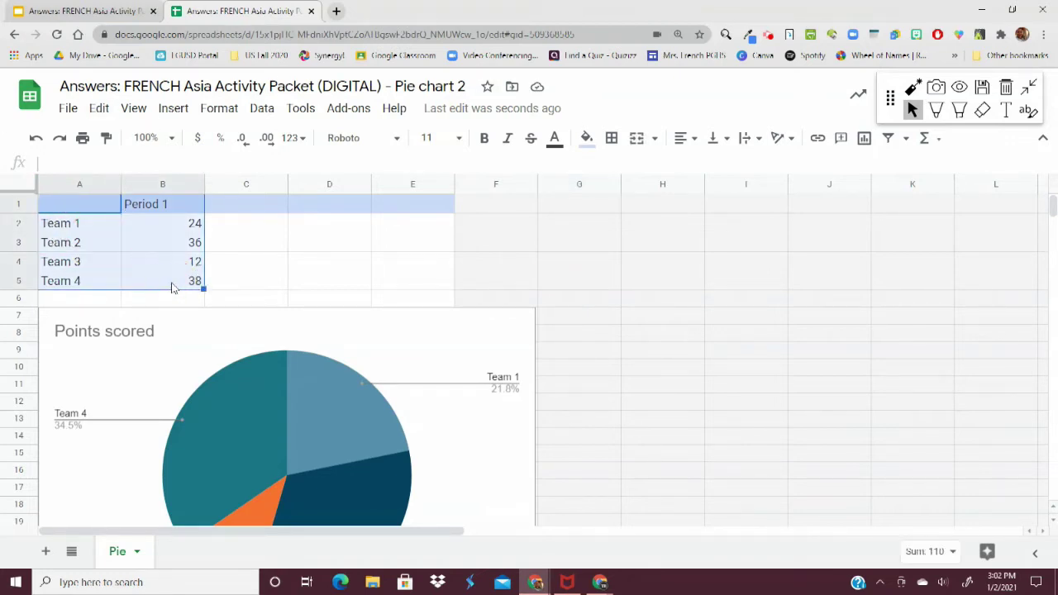
pyautogui.press('Delete')
pyautogui.click(302, 344)
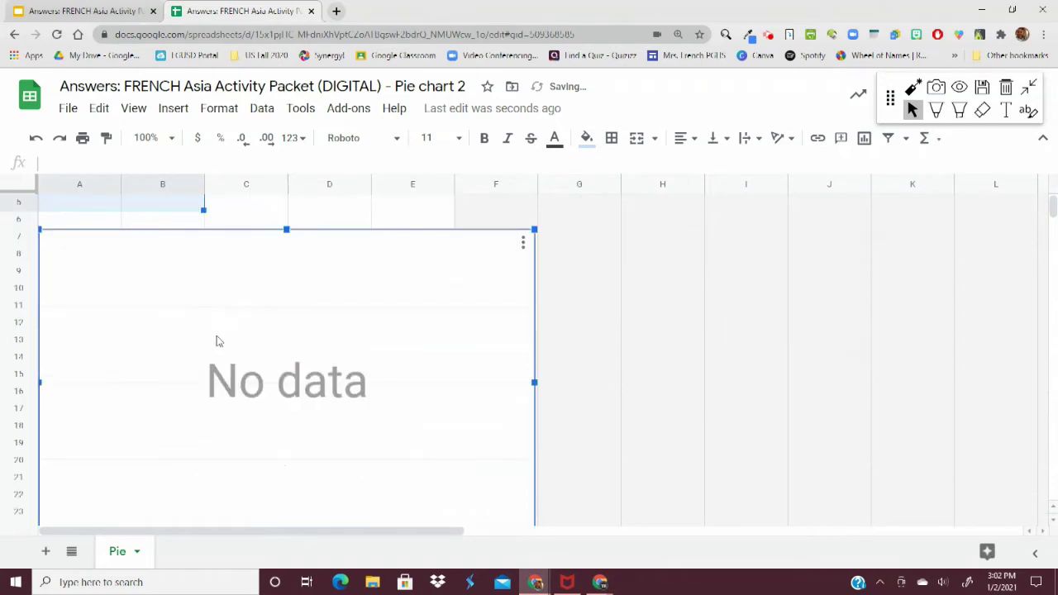
pyautogui.moveTo(222, 285); pyautogui.dragTo(463, 189)
# Fill A2:A9 with Hinduism, Islam, Confucianism/ Daoism, Buddhism, Christianity, Shintoism, Unaffiliated and Other
pyautogui.click(181, 234)
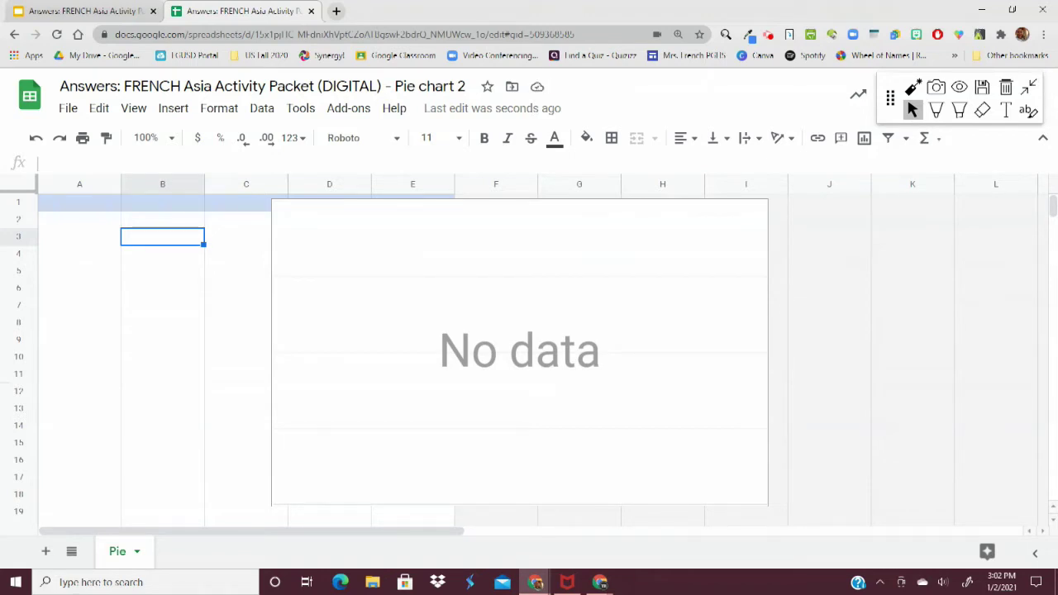
pyautogui.hotkey('ctrl', 'z')
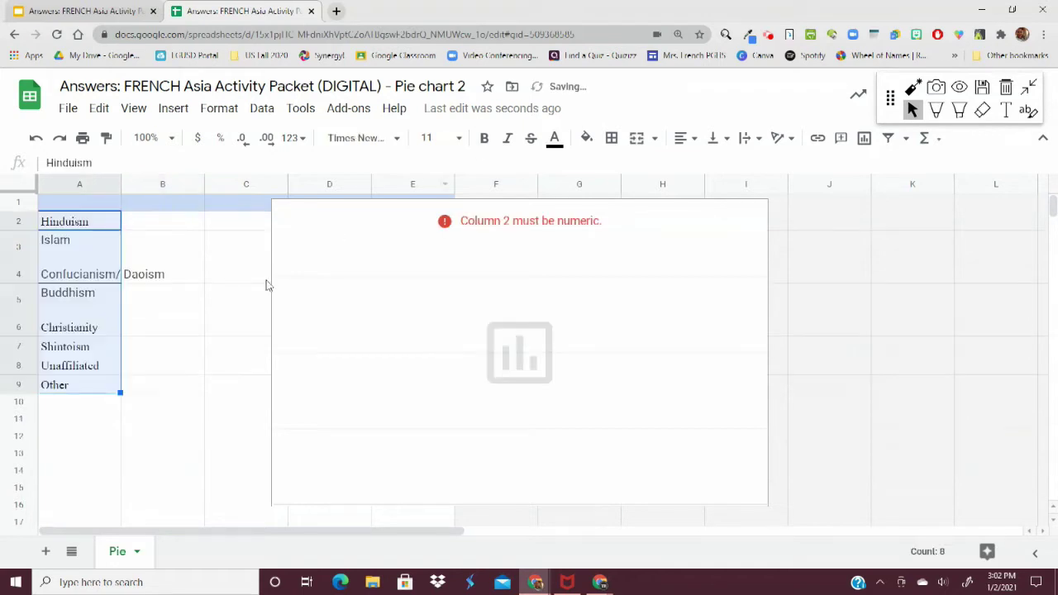
pyautogui.click(244, 298)
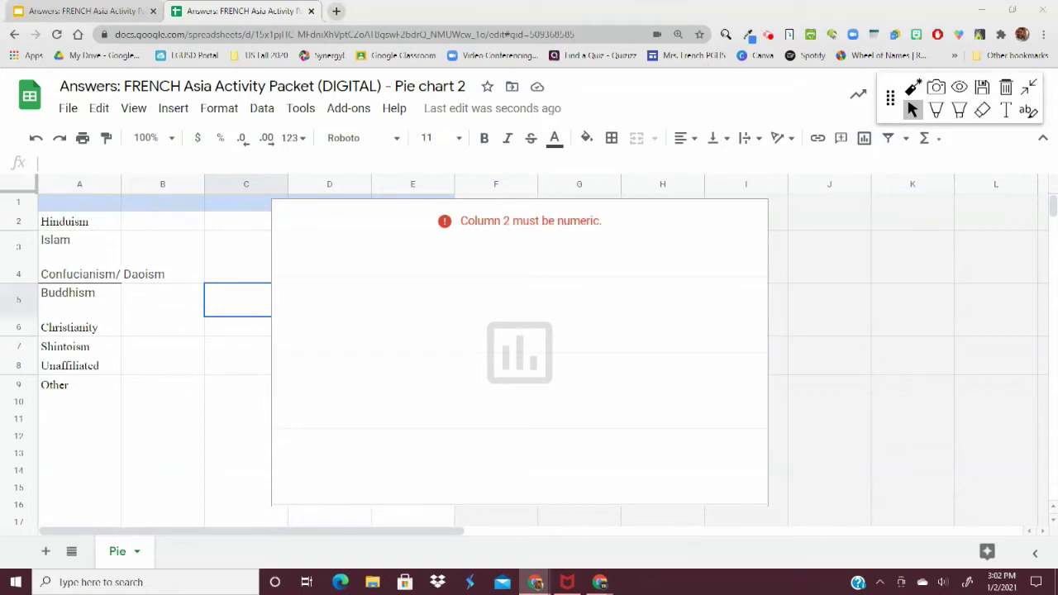
# Fill column B with the Asia values: Hinduism 25, Islam 24, Buddhism 12, Christianity 7, Unaffiliated 21 and Other 10, leaving Confucianism/ Daoism and Shintoism blank
pyautogui.click(154, 222)
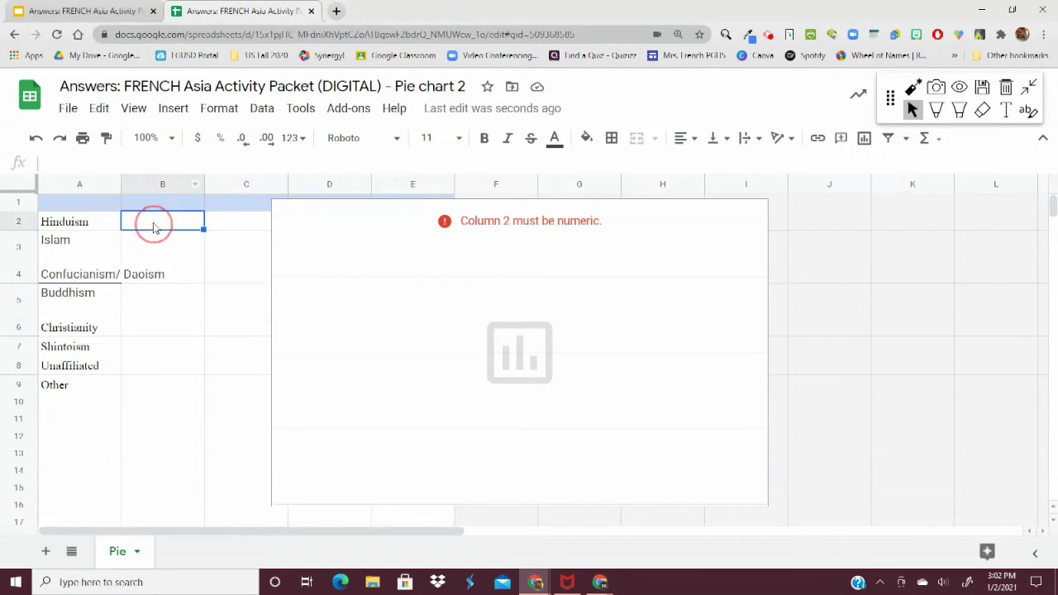
pyautogui.write('25 24  12 7  21 10')
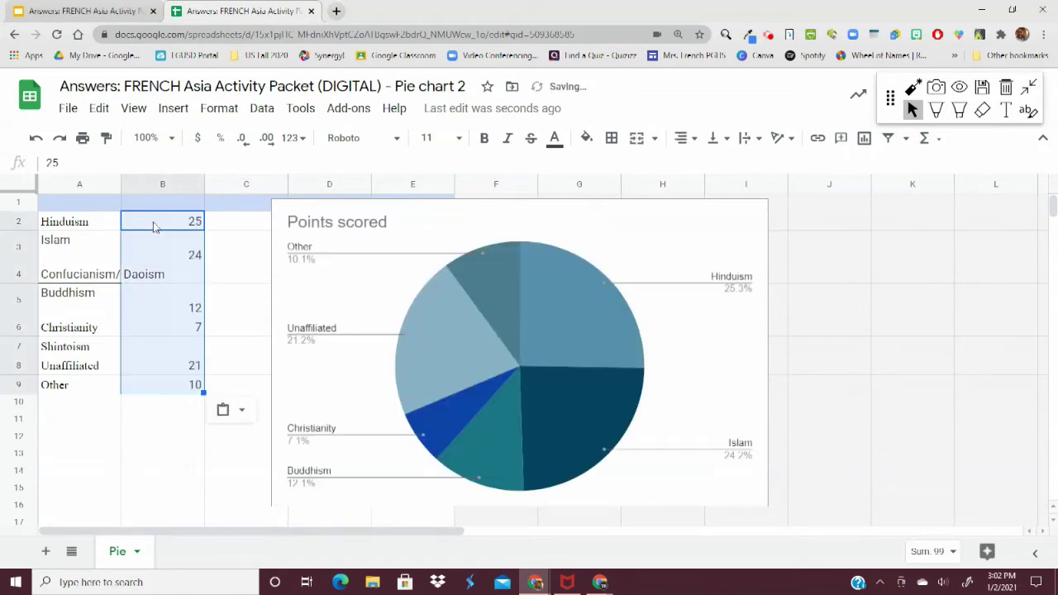
pyautogui.click(250, 253)
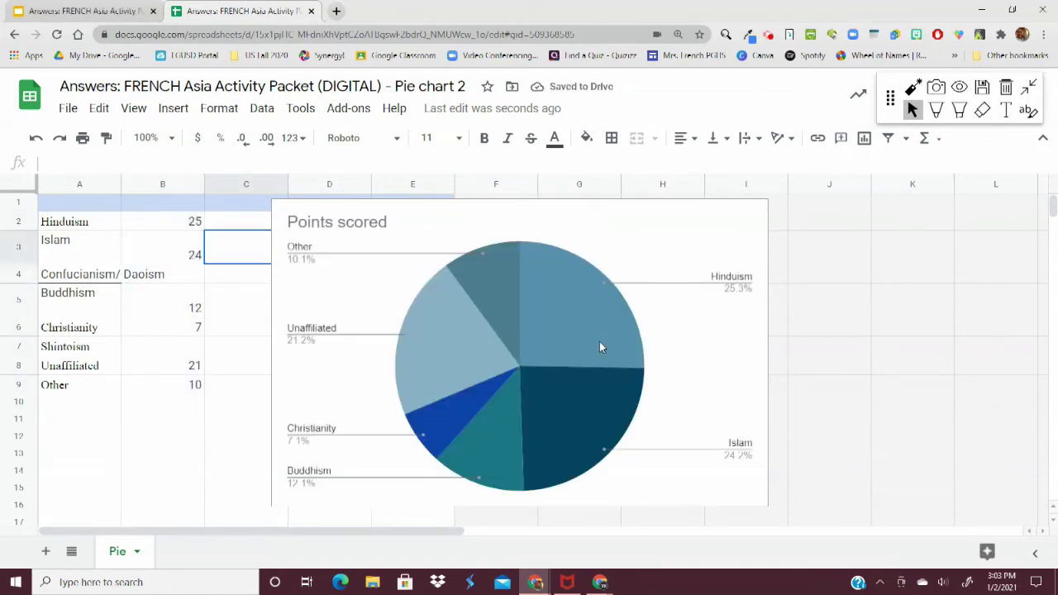
# Replace the pie chart's title with "Distribution of Religion: Asia"
pyautogui.click(346, 227)
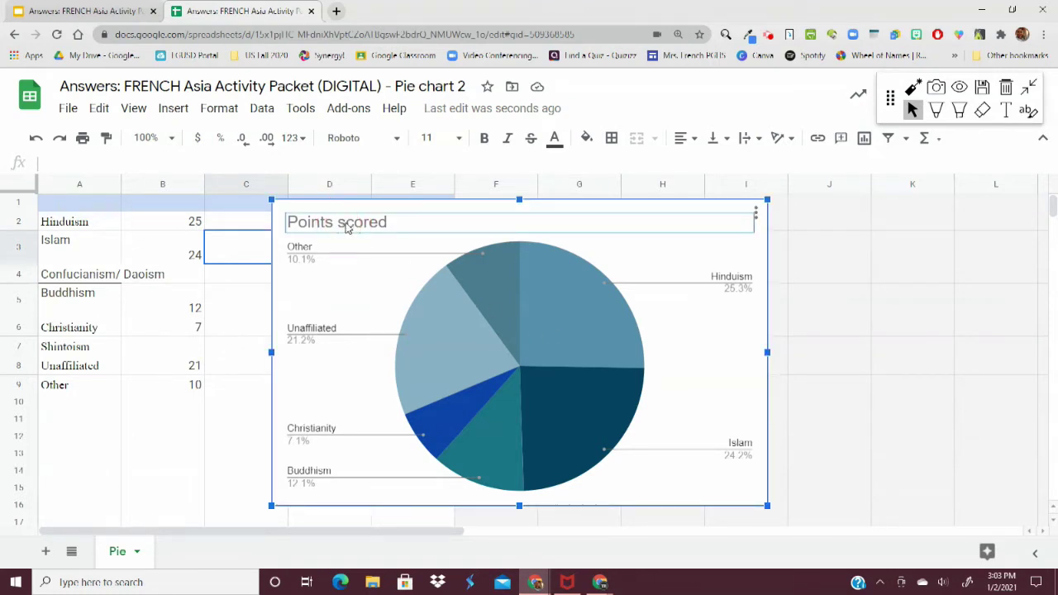
pyautogui.doubleClick(371, 225)
pyautogui.click(374, 222)
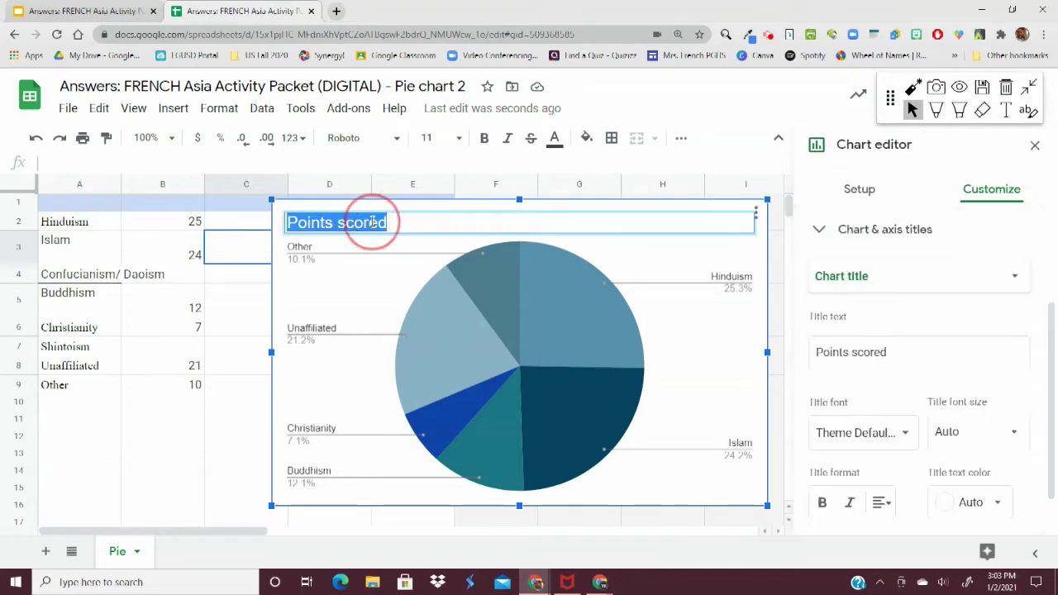
pyautogui.press('BackSpace')
pyautogui.write('Distributio')
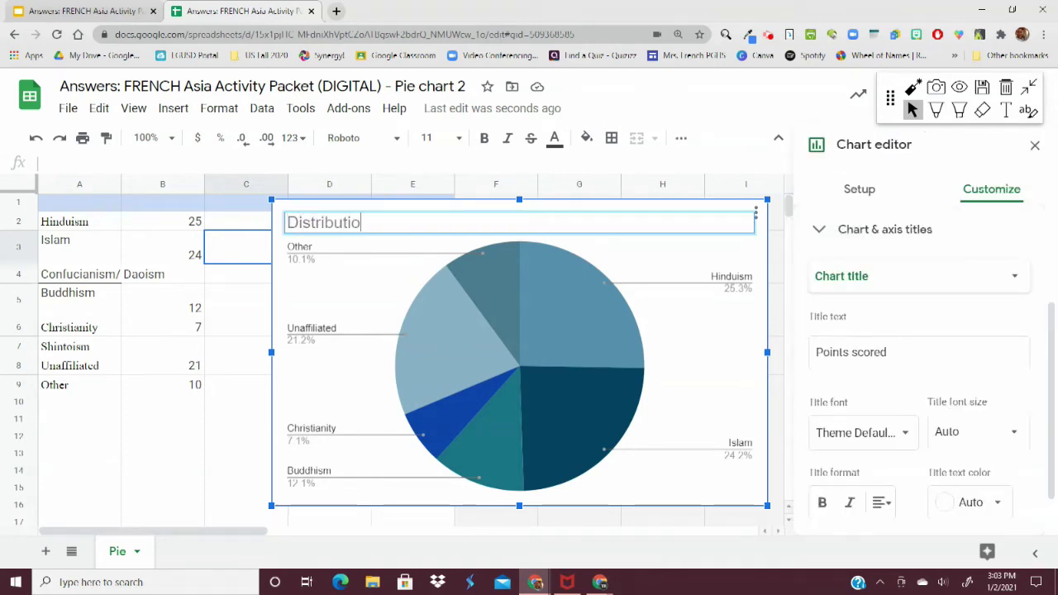
pyautogui.write('n of Religion')
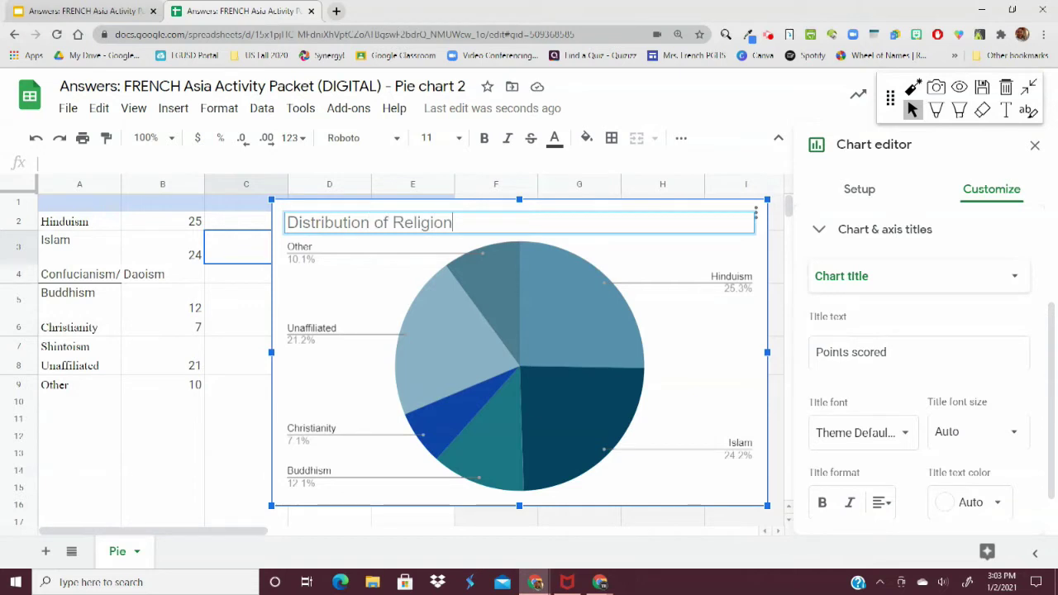
pyautogui.write(': Asia')
# Center the chart title and set its font to Wide
pyautogui.moveTo(492, 224); pyautogui.dragTo(295, 214)
pyautogui.click(882, 503)
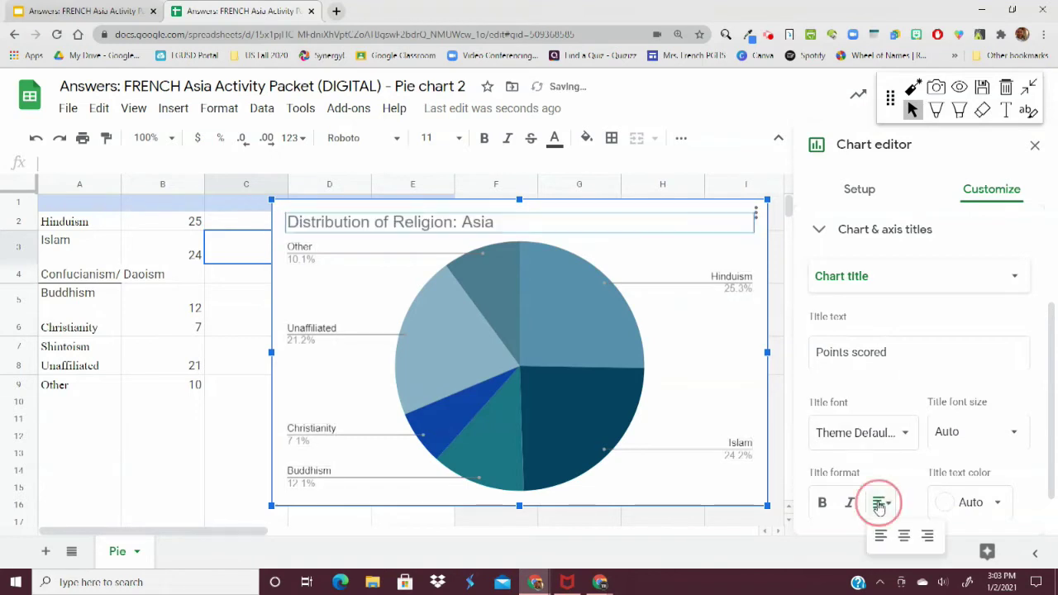
pyautogui.click(906, 537)
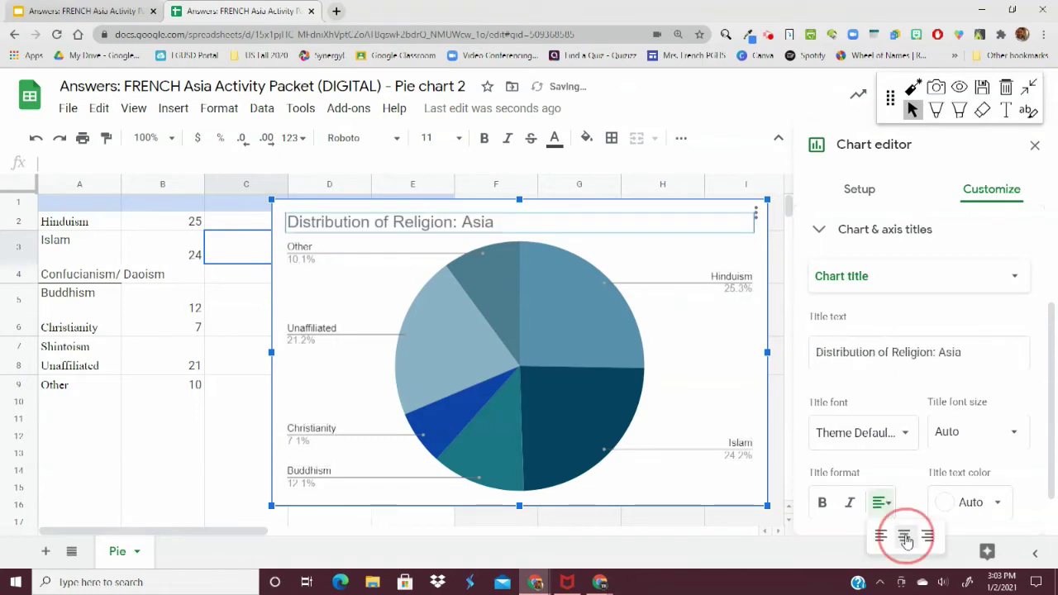
pyautogui.click(864, 436)
pyautogui.click(857, 536)
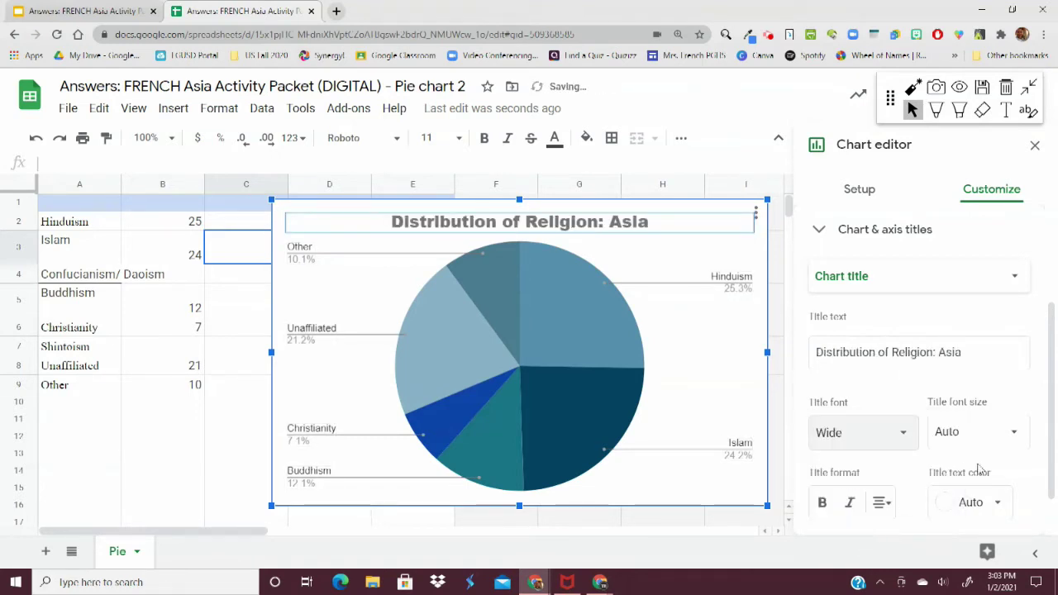
# Set the chart title's text color to black and its font size to 24
pyautogui.click(975, 502)
pyautogui.click(827, 247)
pyautogui.click(974, 433)
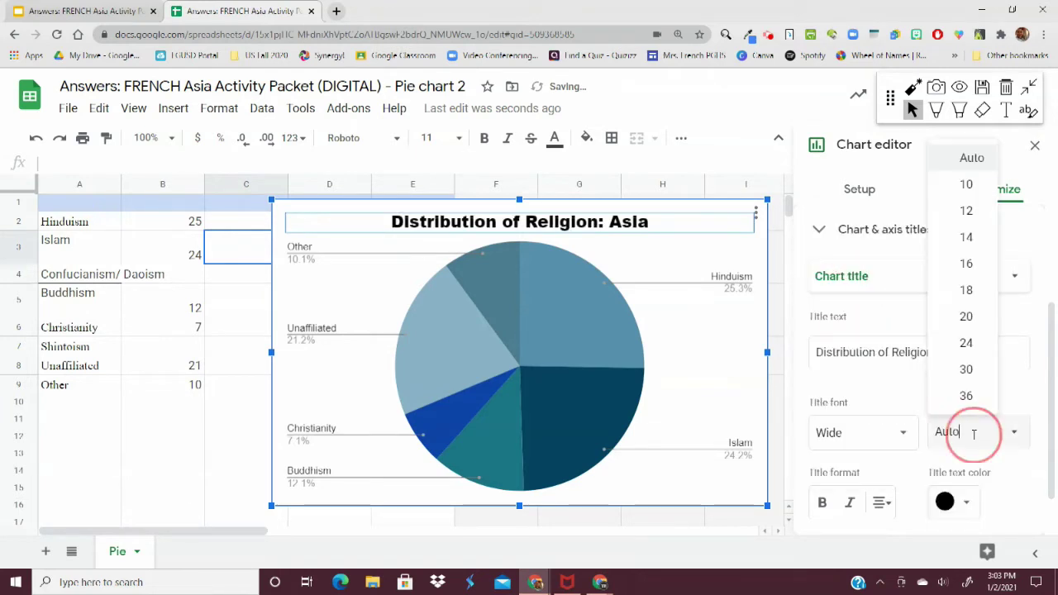
pyautogui.click(966, 343)
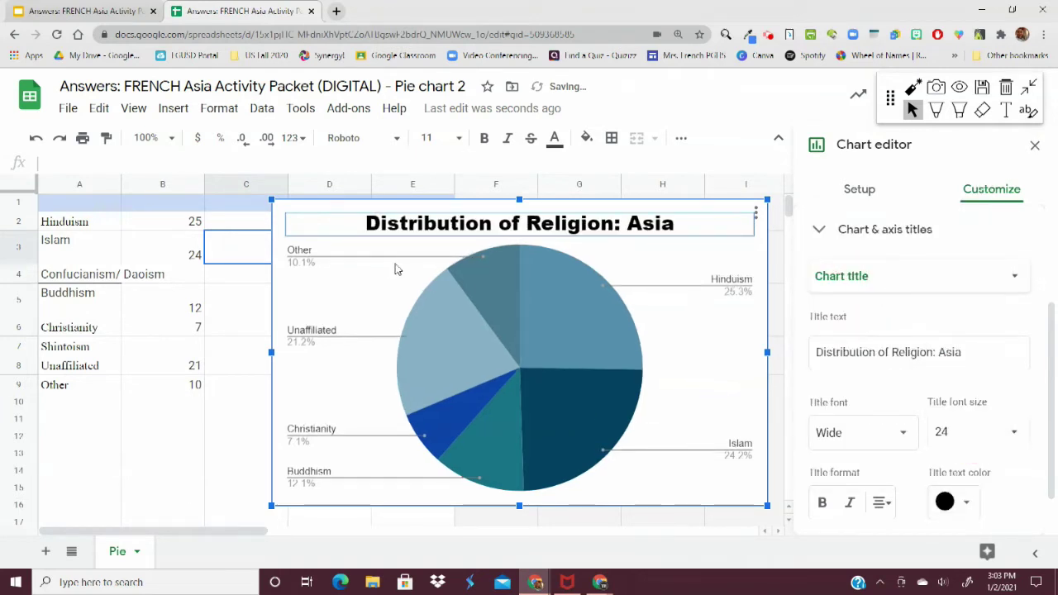
# Recolor the pie slices: Hinduism green, Islam yellow, Buddhism dark purple, Christianity dark red and Other orange
pyautogui.click(622, 326)
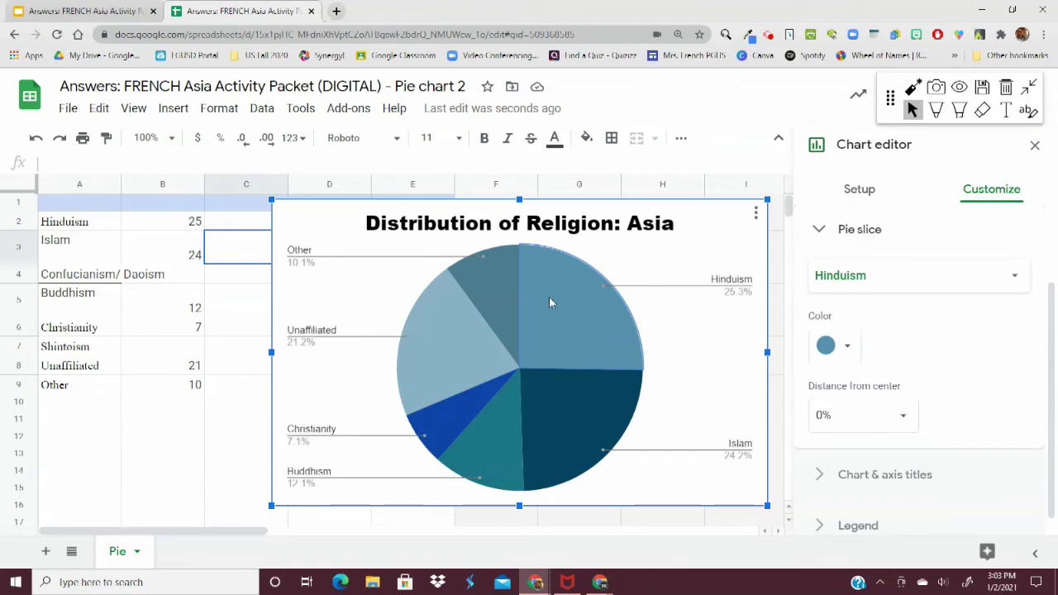
pyautogui.click(484, 348)
pyautogui.click(487, 288)
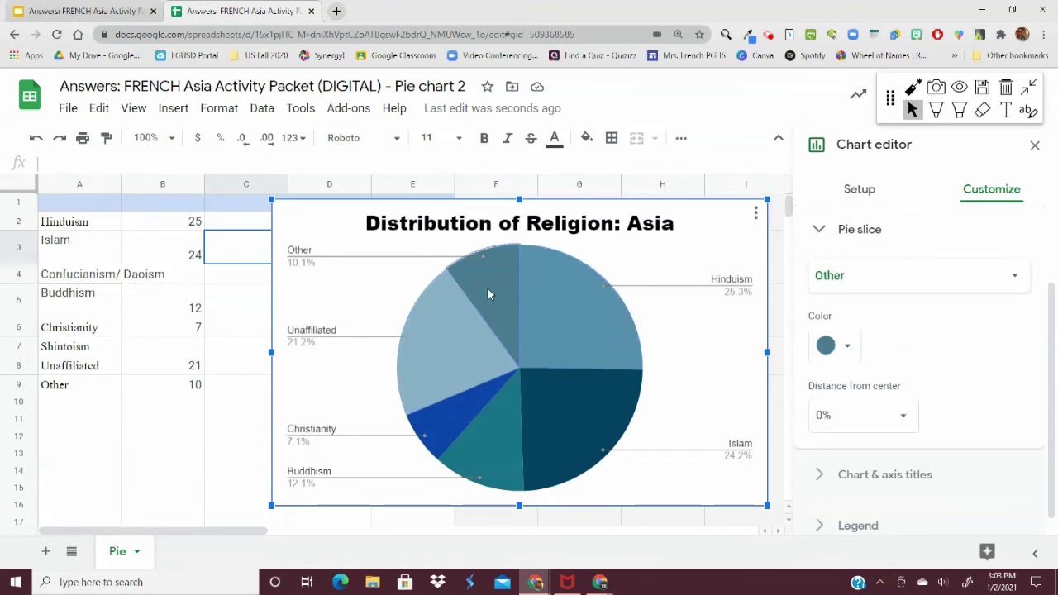
pyautogui.click(563, 431)
pyautogui.click(492, 455)
pyautogui.click(458, 423)
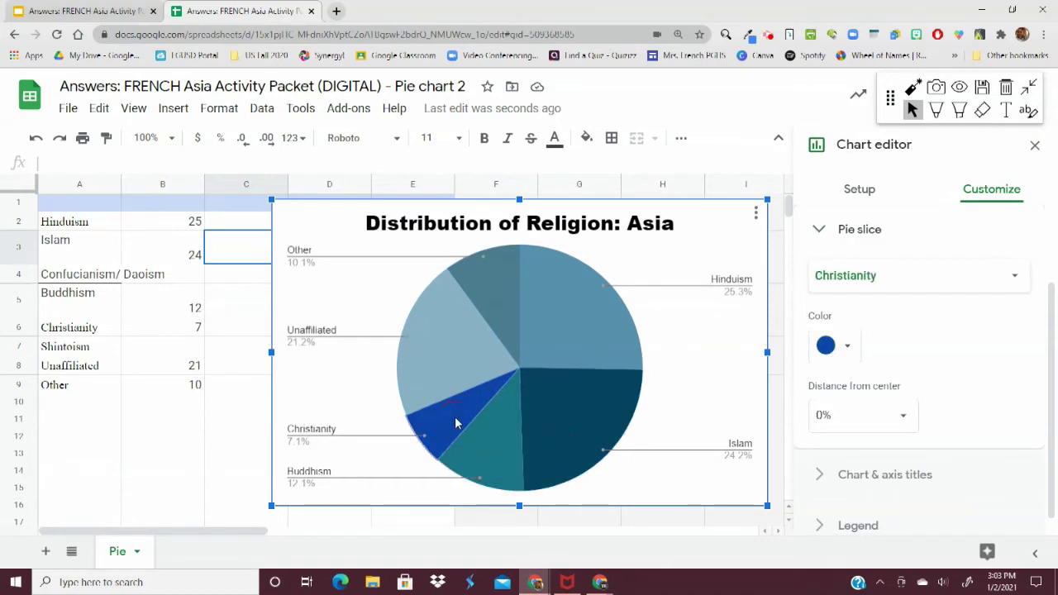
pyautogui.click(846, 349)
pyautogui.click(839, 426)
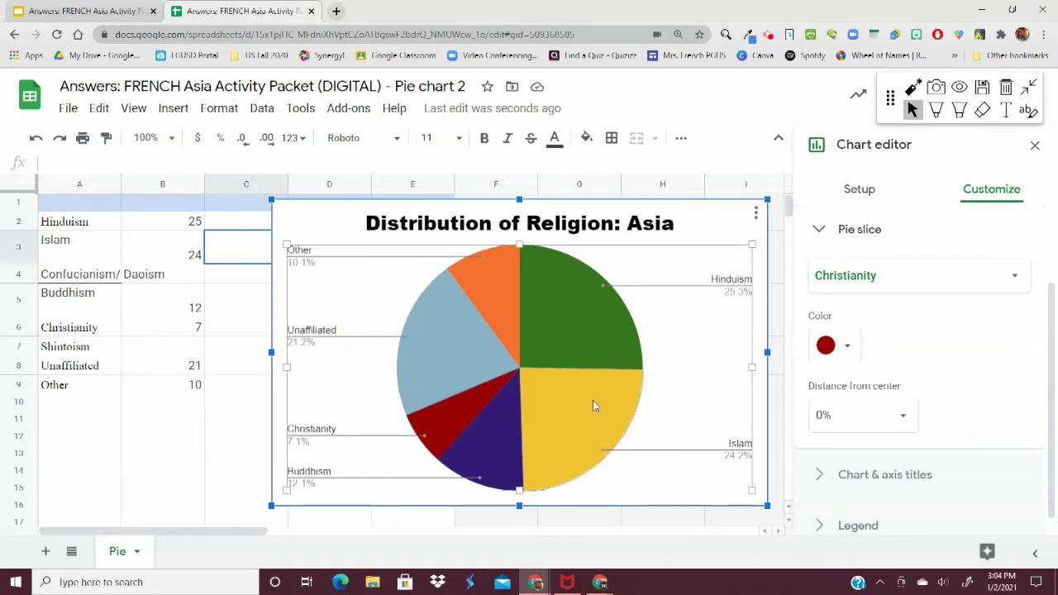
# Try the Labeled, Right, Left and Top legend positions on the pie chart, and restore the position to Auto
pyautogui.click(307, 256)
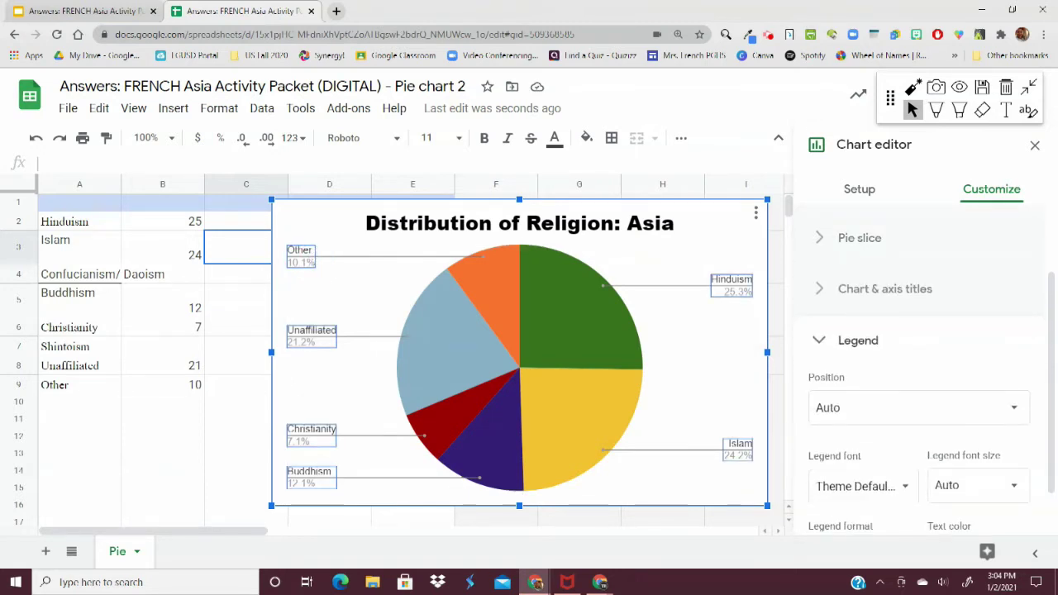
pyautogui.click(952, 406)
pyautogui.click(858, 411)
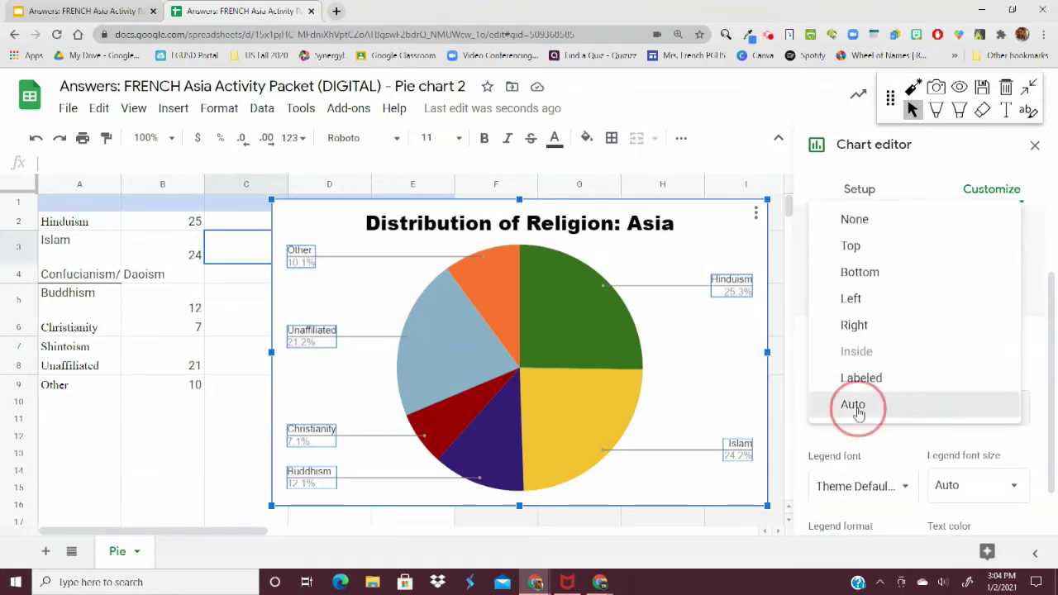
pyautogui.click(893, 407)
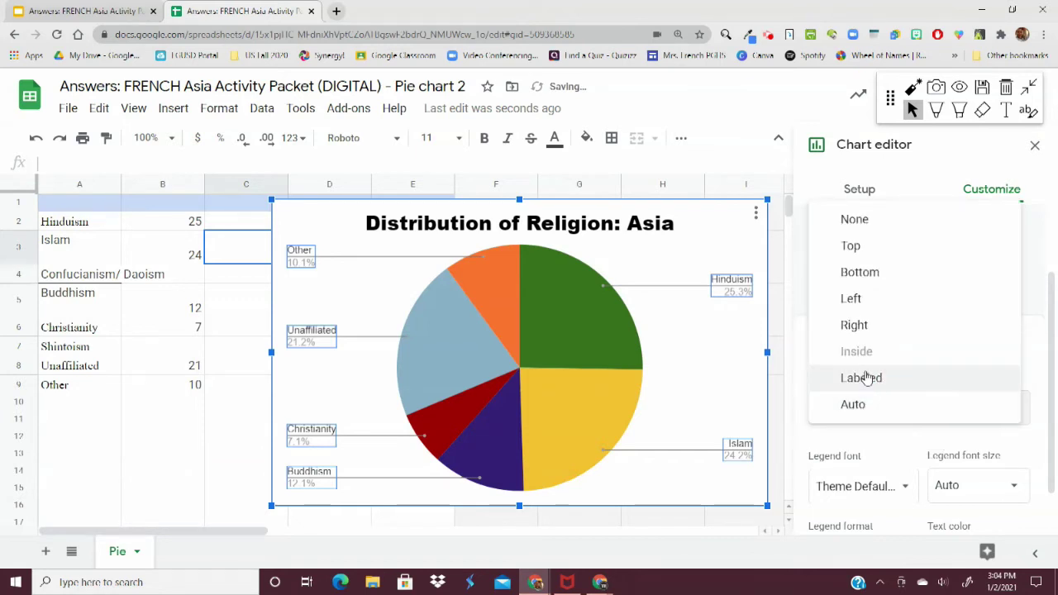
pyautogui.click(867, 378)
pyautogui.click(864, 411)
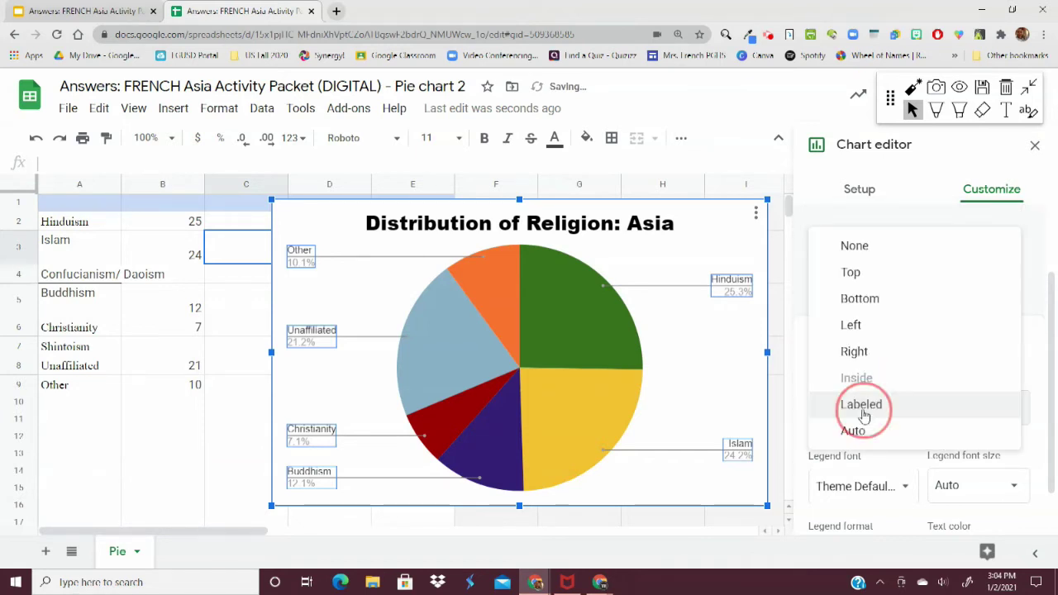
pyautogui.click(862, 354)
pyautogui.click(858, 415)
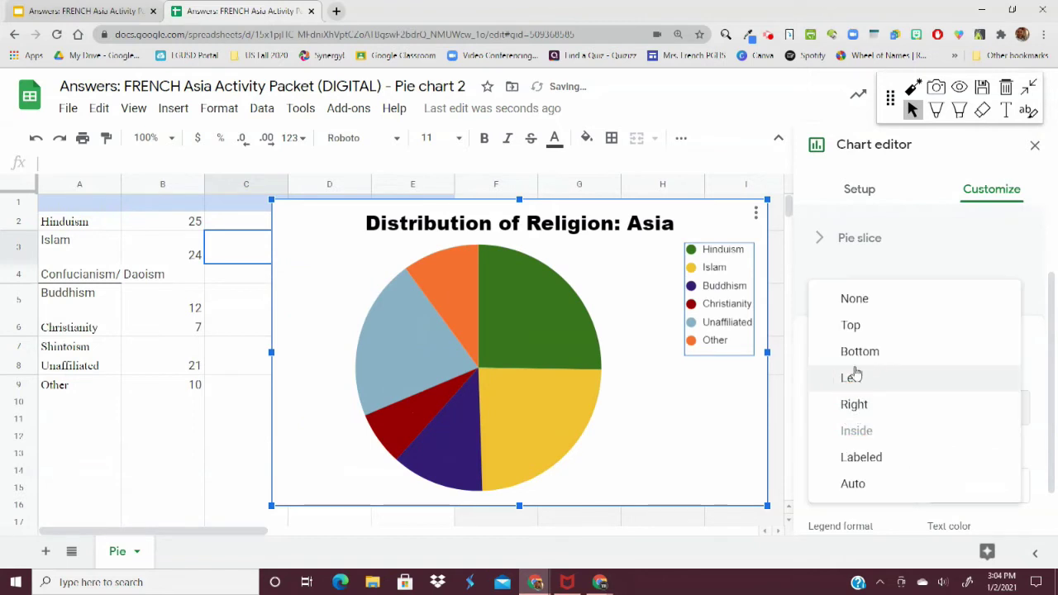
pyautogui.click(865, 377)
pyautogui.click(872, 420)
pyautogui.click(857, 352)
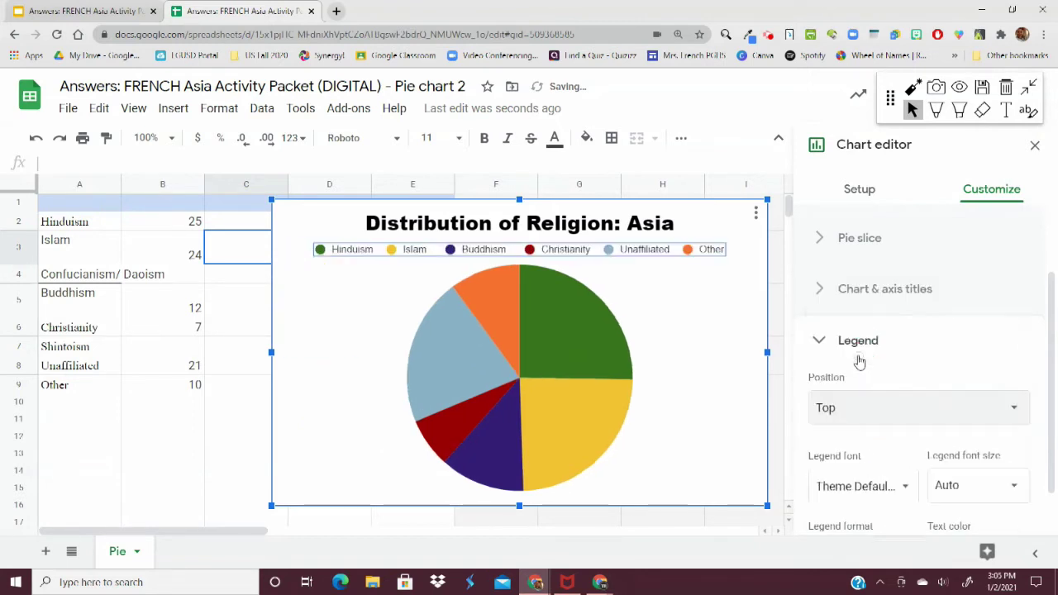
pyautogui.click(860, 409)
pyautogui.click(860, 562)
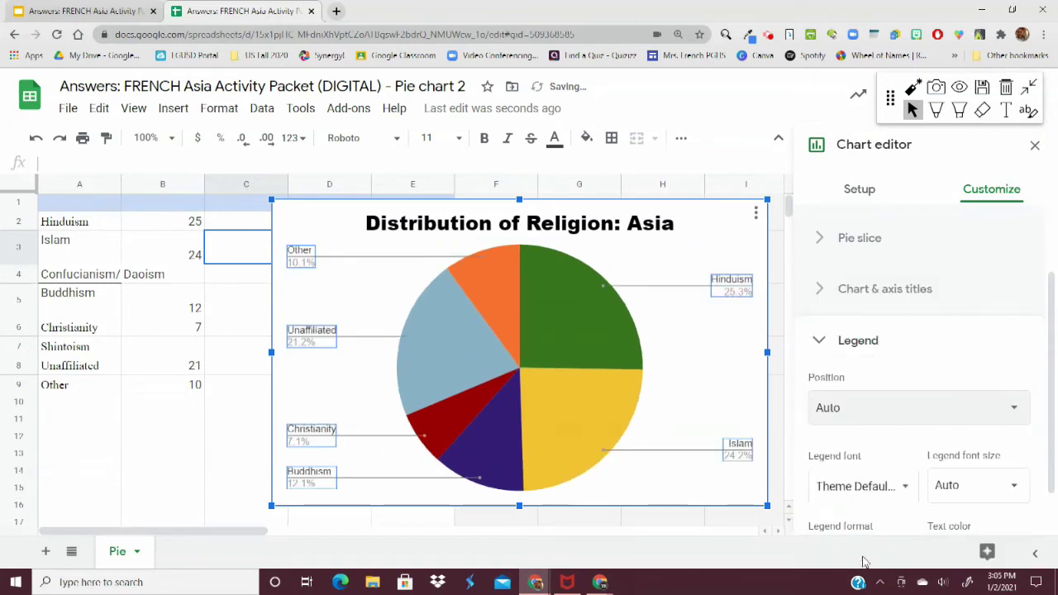
# Set the pie chart legend's text color to black and its font size to 18
pyautogui.click(317, 338)
pyautogui.click(1016, 434)
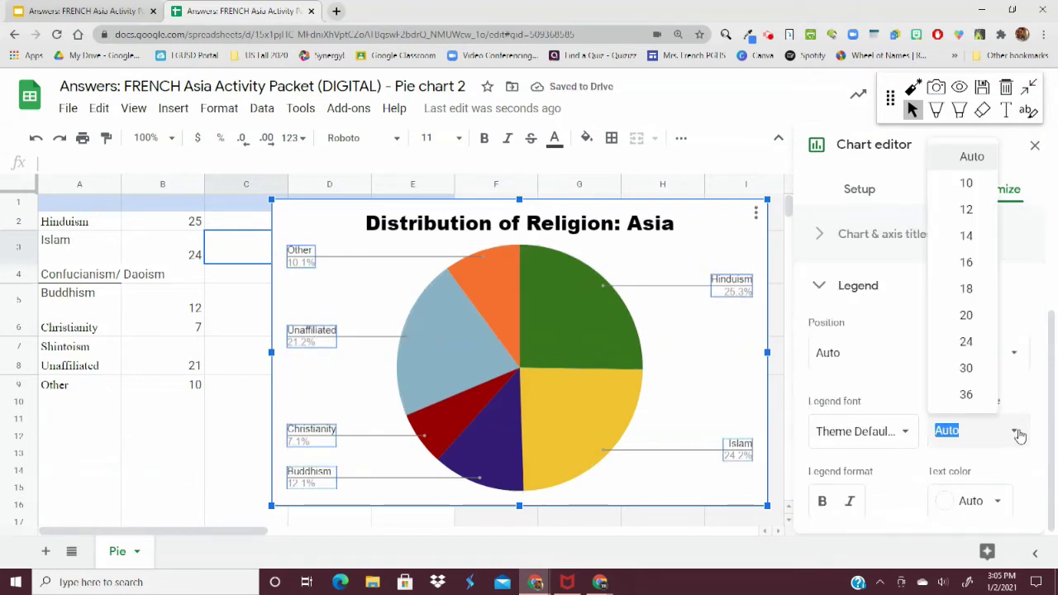
pyautogui.click(1002, 508)
pyautogui.click(823, 247)
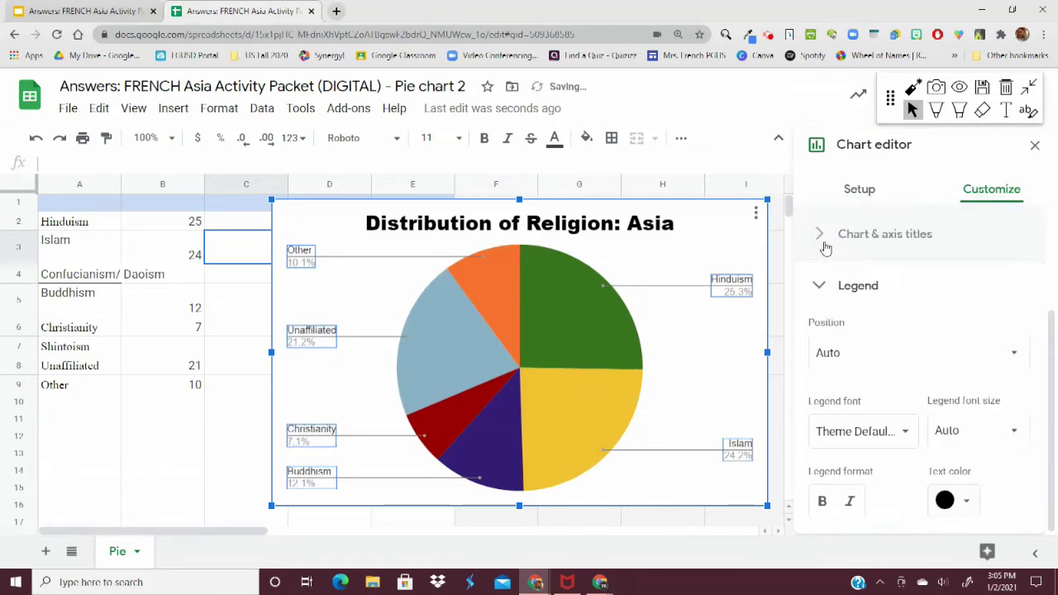
pyautogui.click(995, 426)
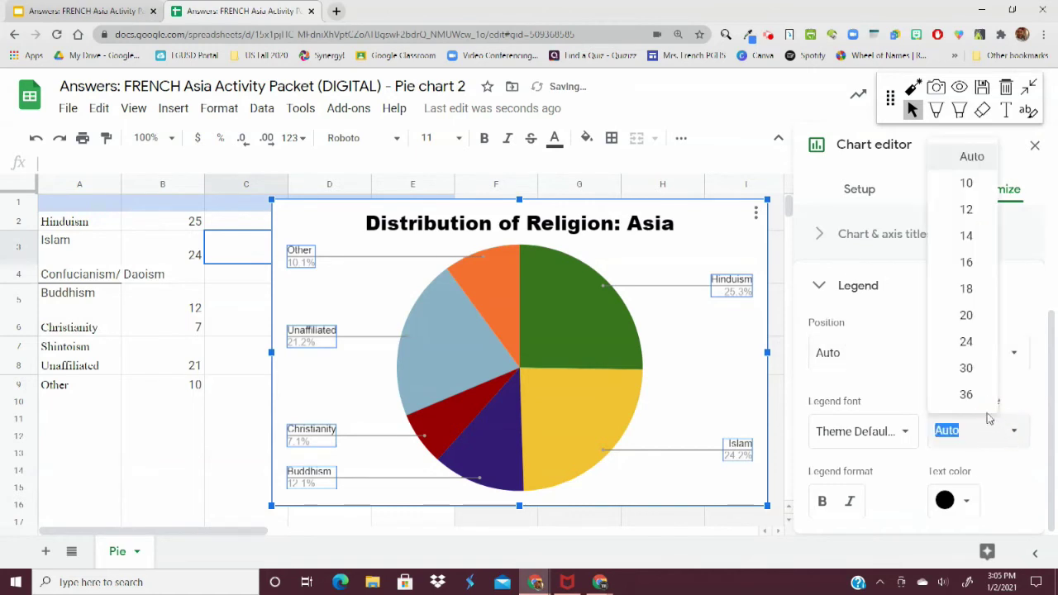
pyautogui.click(972, 316)
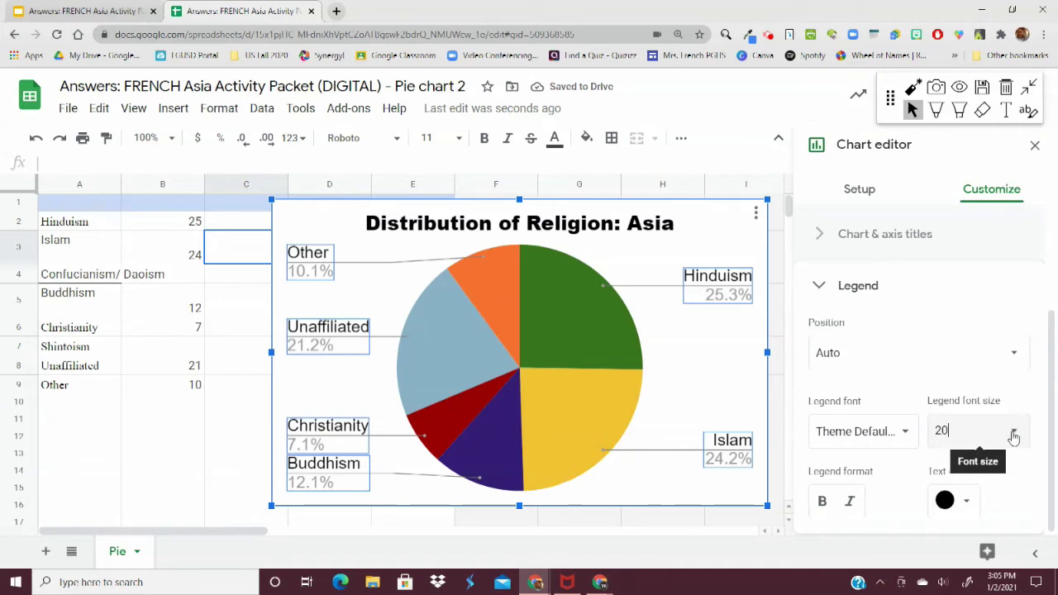
pyautogui.click(1014, 437)
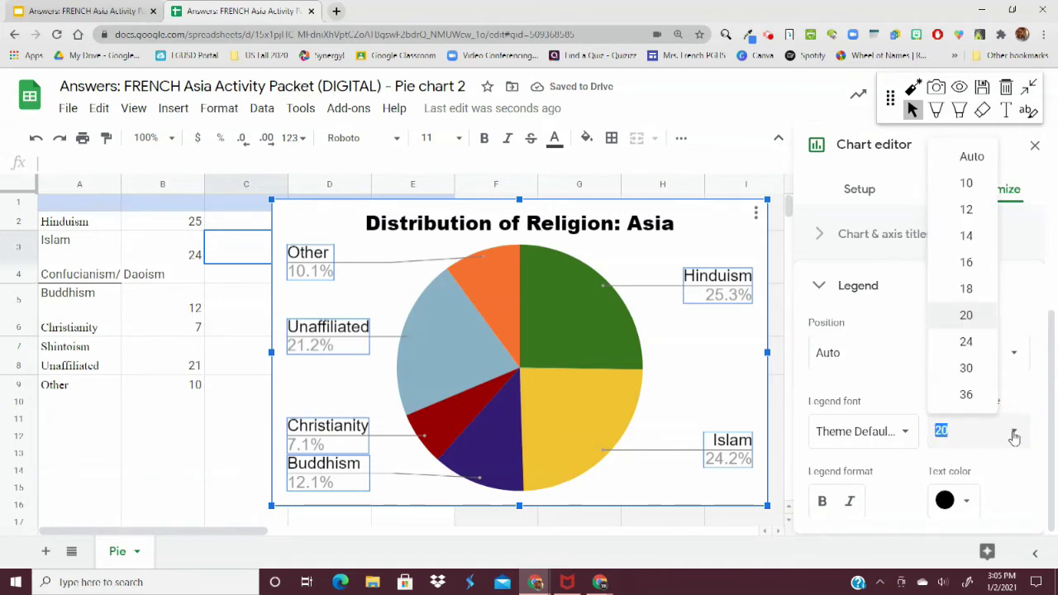
pyautogui.click(967, 291)
pyautogui.click(189, 440)
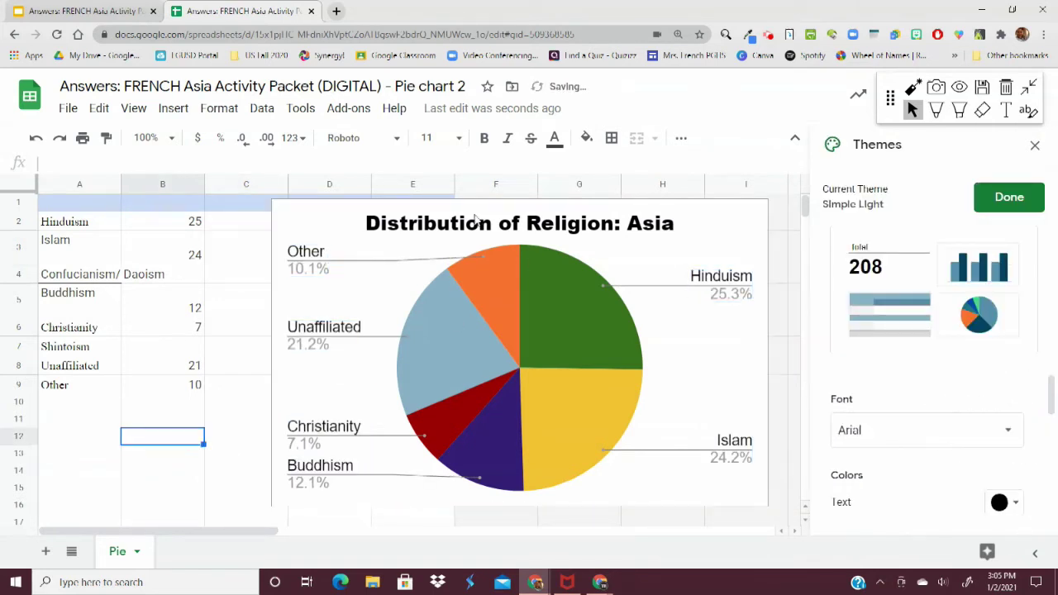
# Finish customizing the spreadsheet theme and close the Themes settings
pyautogui.click(609, 397)
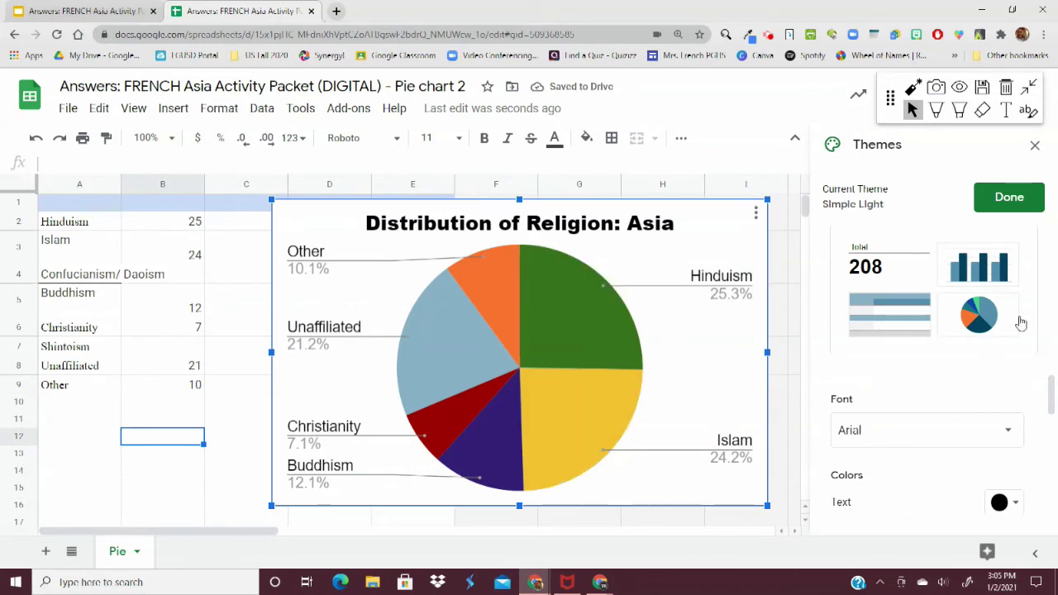
pyautogui.click(996, 210)
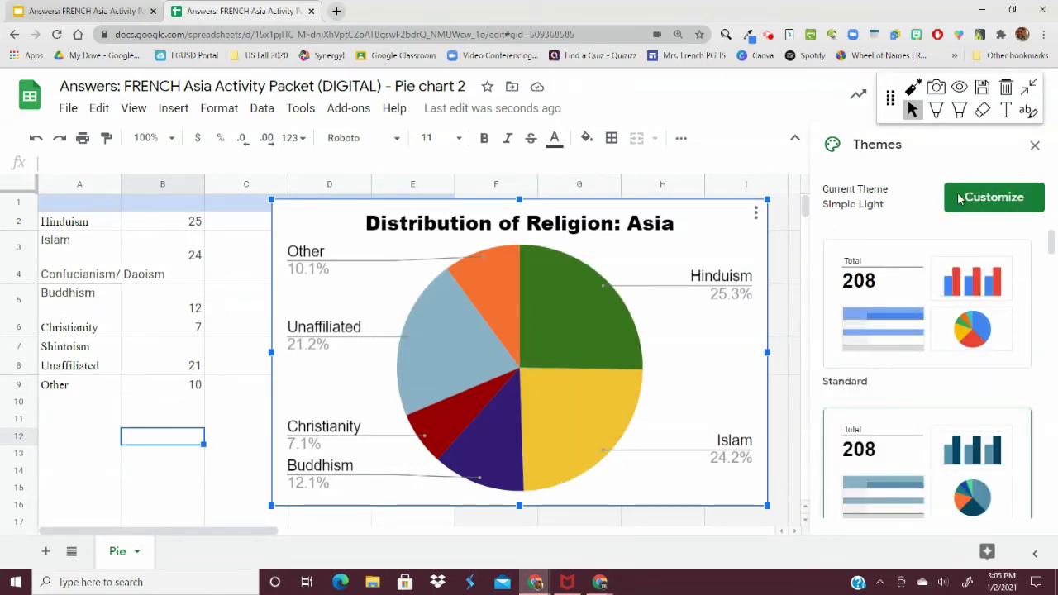
pyautogui.click(1034, 145)
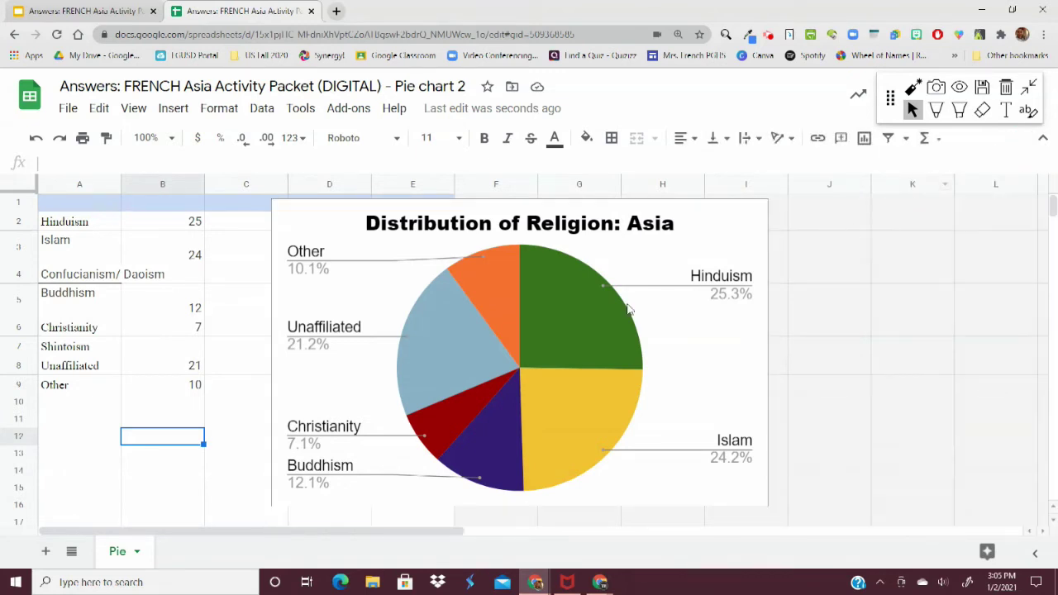
# Reopen the pie chart for editing and set its slice border color to black
pyautogui.click(629, 310)
pyautogui.click(756, 214)
pyautogui.click(698, 241)
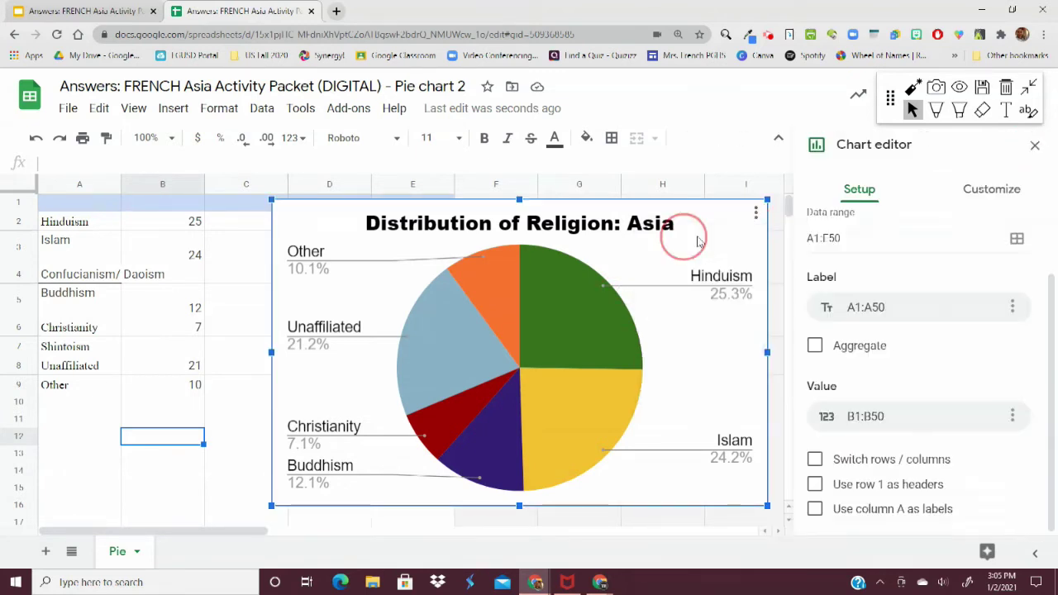
pyautogui.click(979, 191)
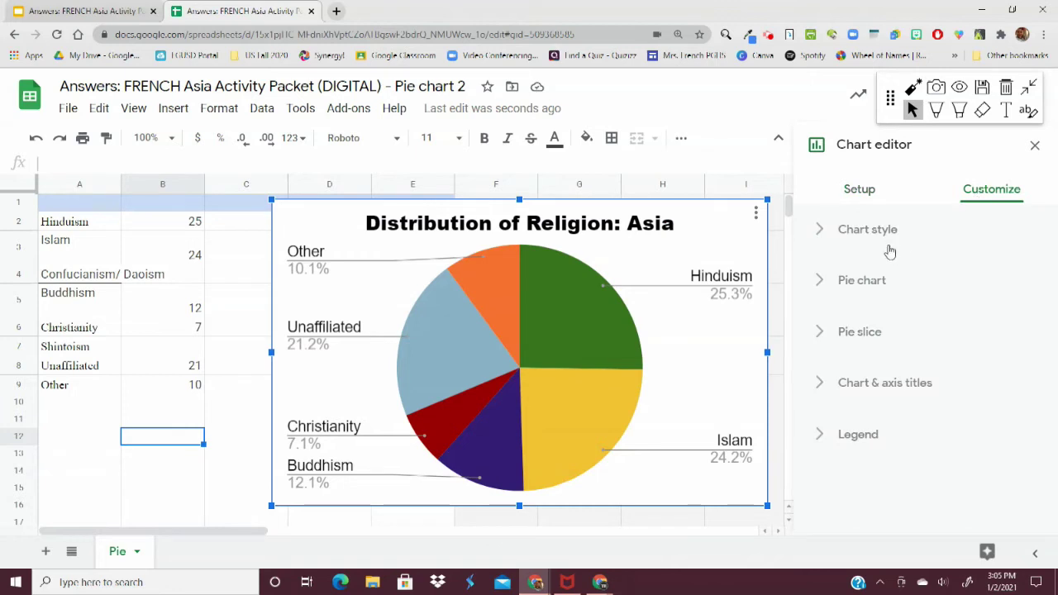
pyautogui.click(820, 282)
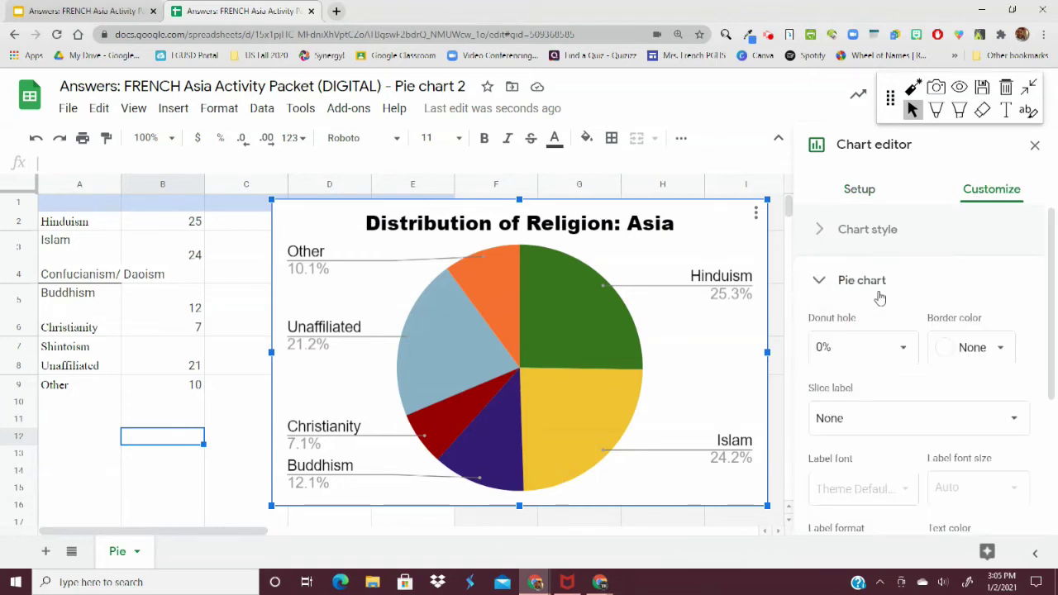
pyautogui.click(951, 346)
pyautogui.click(832, 411)
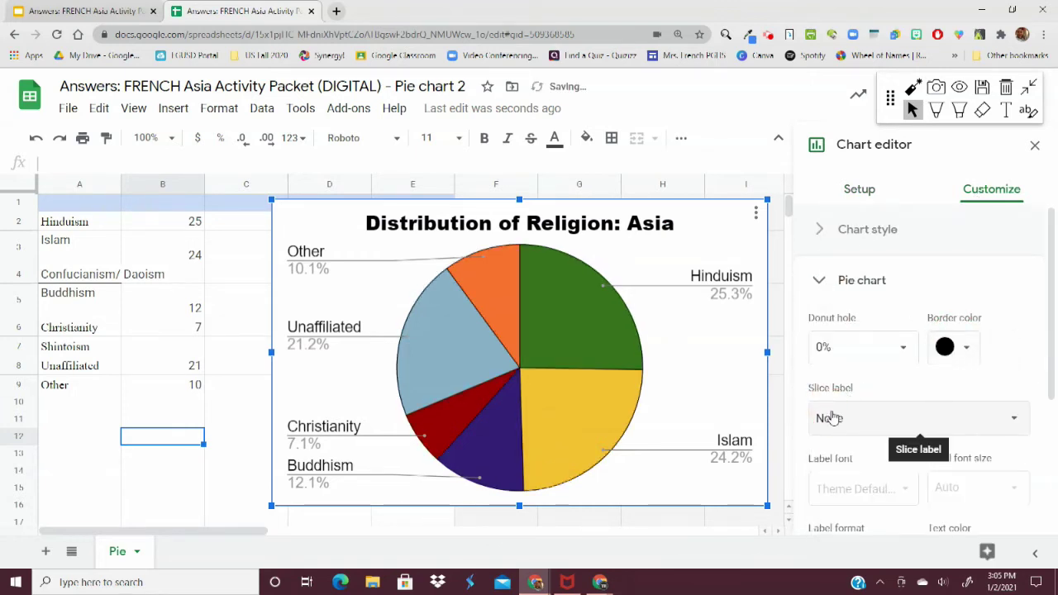
# Try a 75% donut hole on the pie chart, and set it back to 0%
pyautogui.click(903, 347)
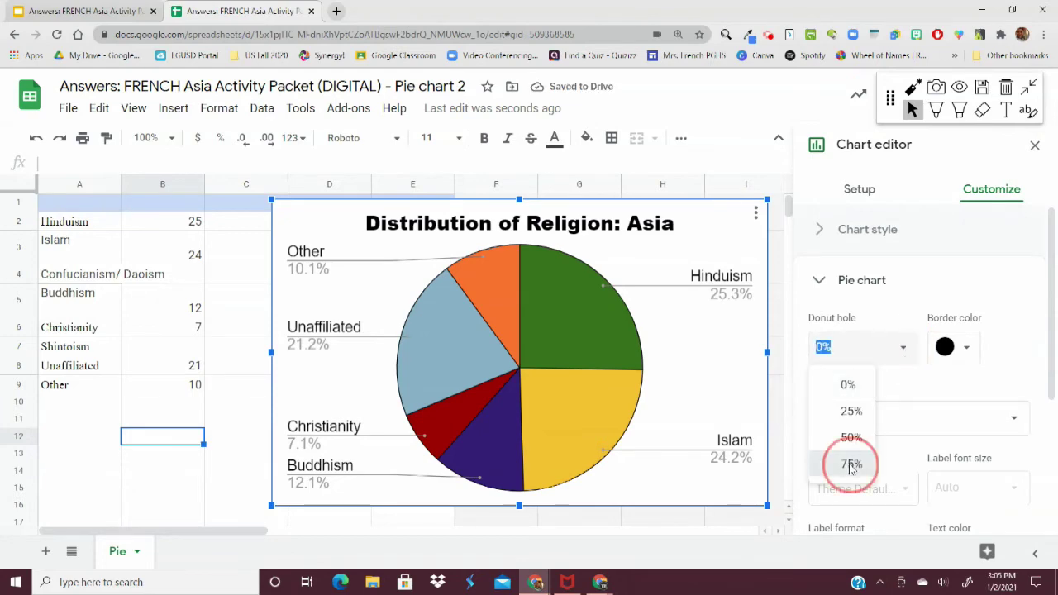
pyautogui.click(852, 465)
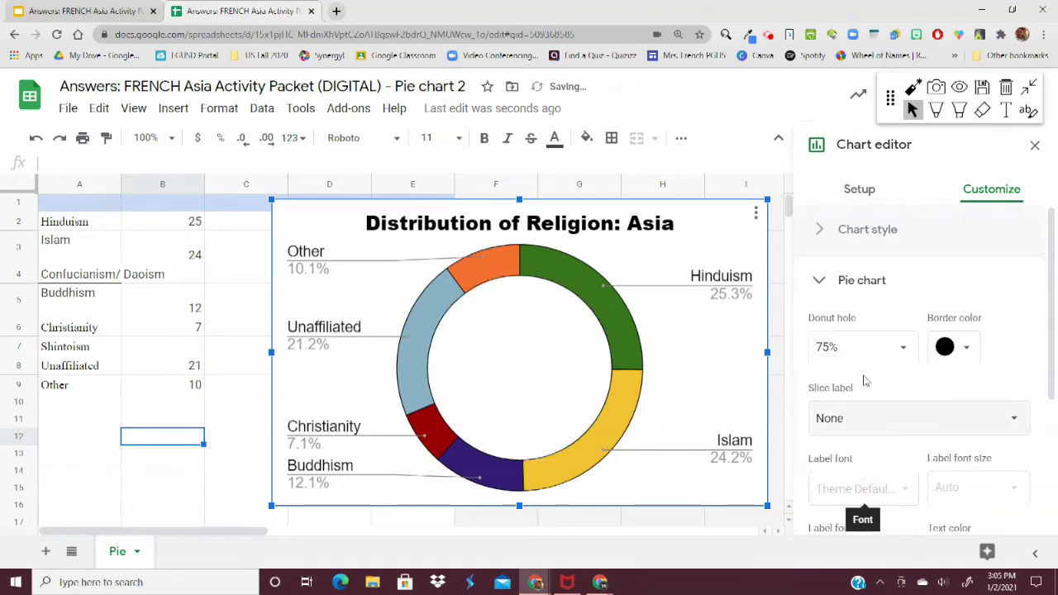
pyautogui.click(878, 347)
pyautogui.click(846, 383)
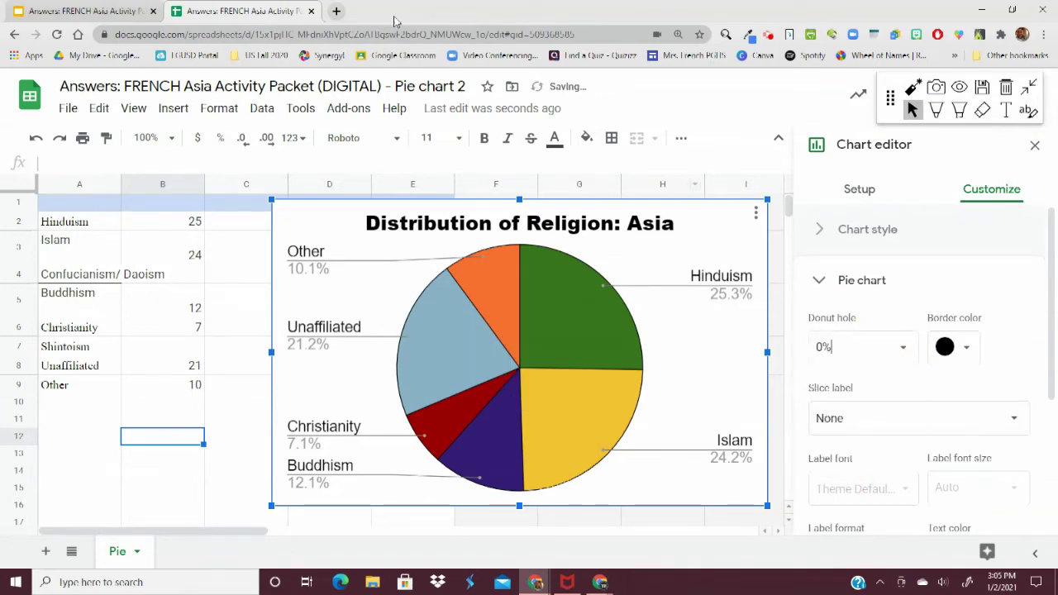
# Switch to the Google Slides presentation and update the linked pie chart on the Examining Religion Charts slide
pyautogui.click(83, 10)
pyautogui.click(874, 360)
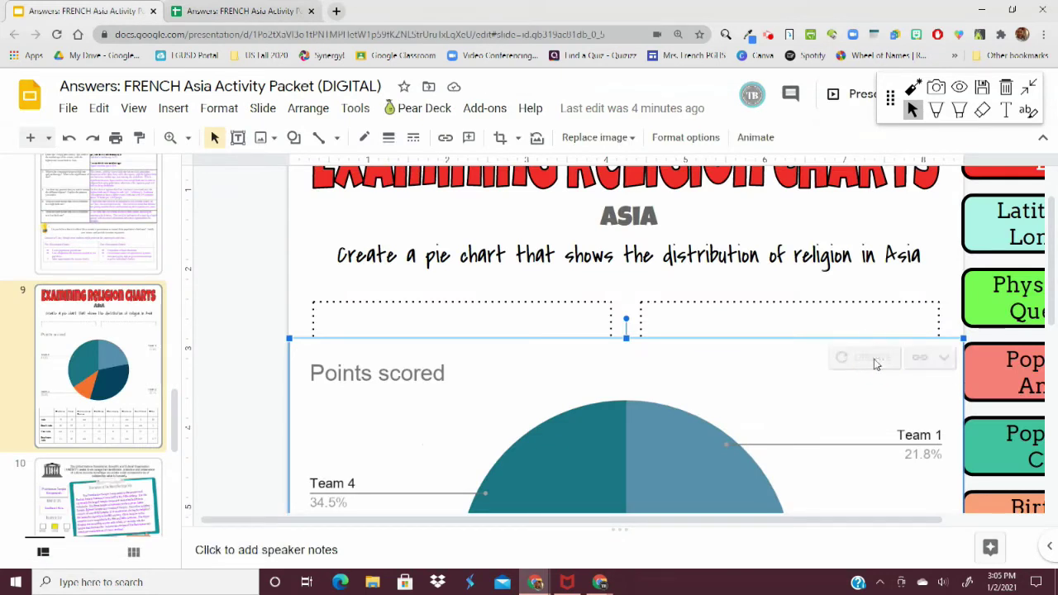
pyautogui.click(927, 373)
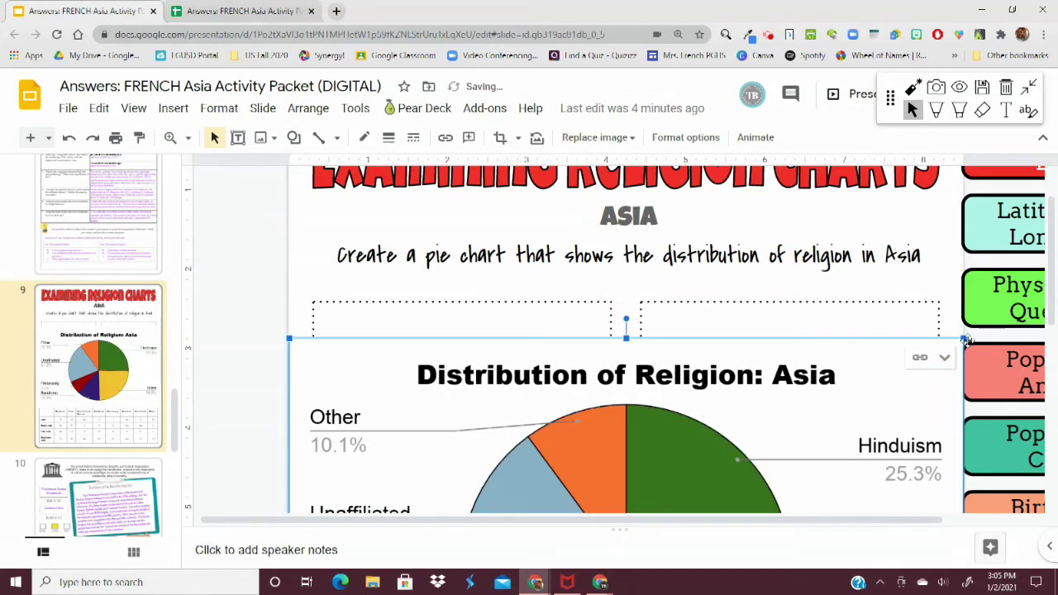
# Shrink the religion pie chart and position it inside the dotted "Insert chart for Asia Here" box
pyautogui.click(721, 437)
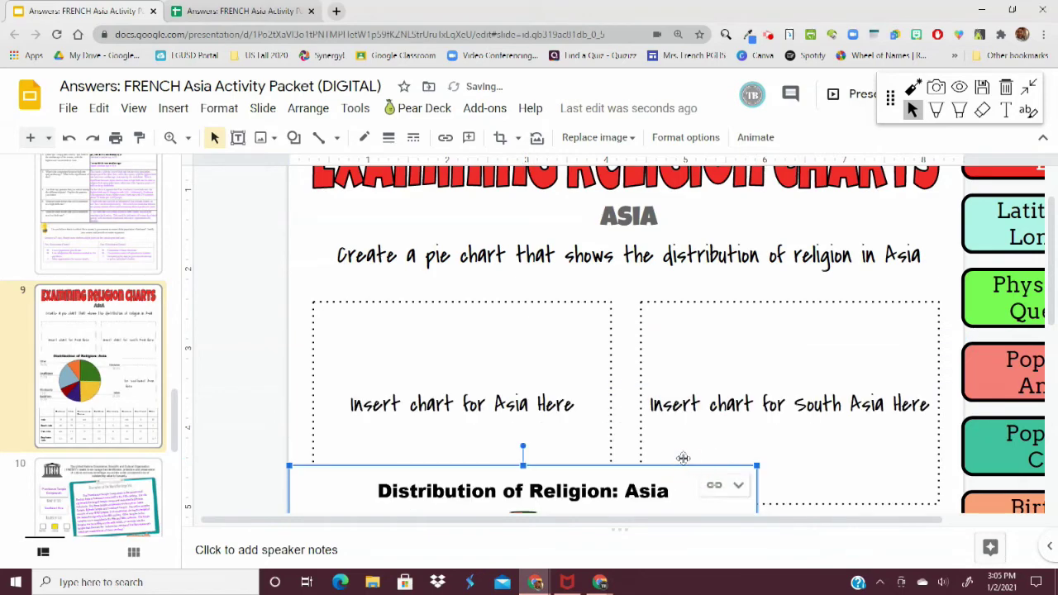
pyautogui.scroll(-3, 604, 437)
pyautogui.moveTo(603, 436); pyautogui.dragTo(610, 347)
pyautogui.scroll(4, 610, 347)
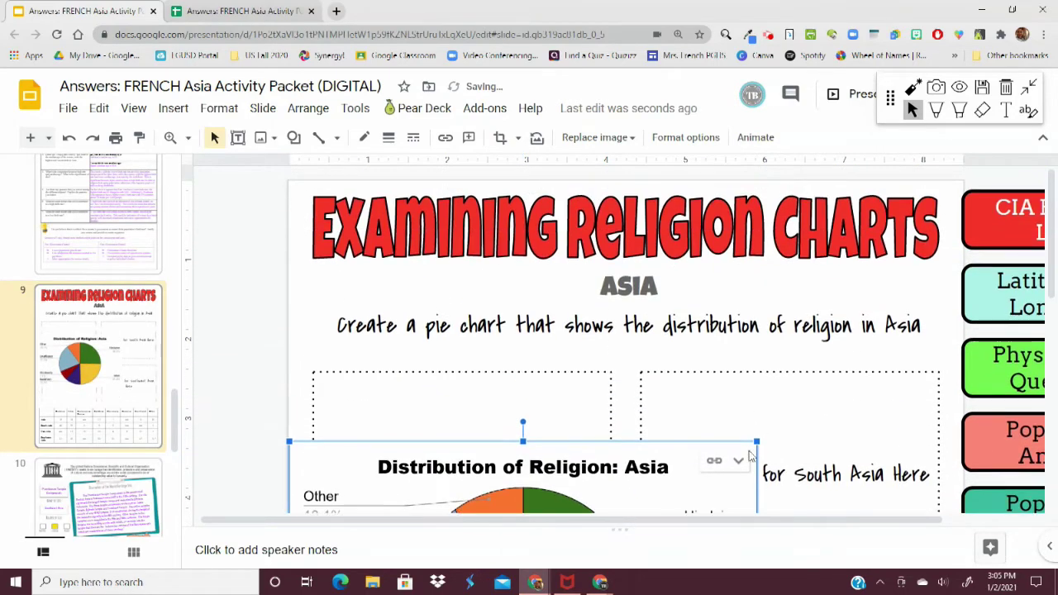
pyautogui.moveTo(596, 489); pyautogui.dragTo(506, 215)
pyautogui.moveTo(701, 226); pyautogui.dragTo(598, 290)
pyautogui.moveTo(485, 361); pyautogui.dragTo(497, 382)
pyautogui.click(275, 364)
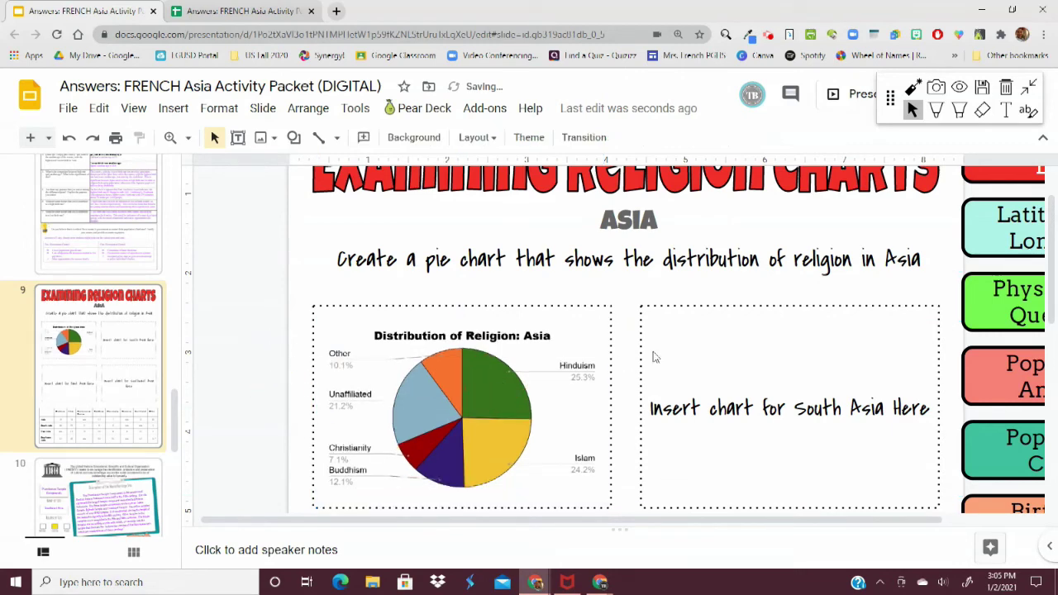
pyautogui.click(855, 413)
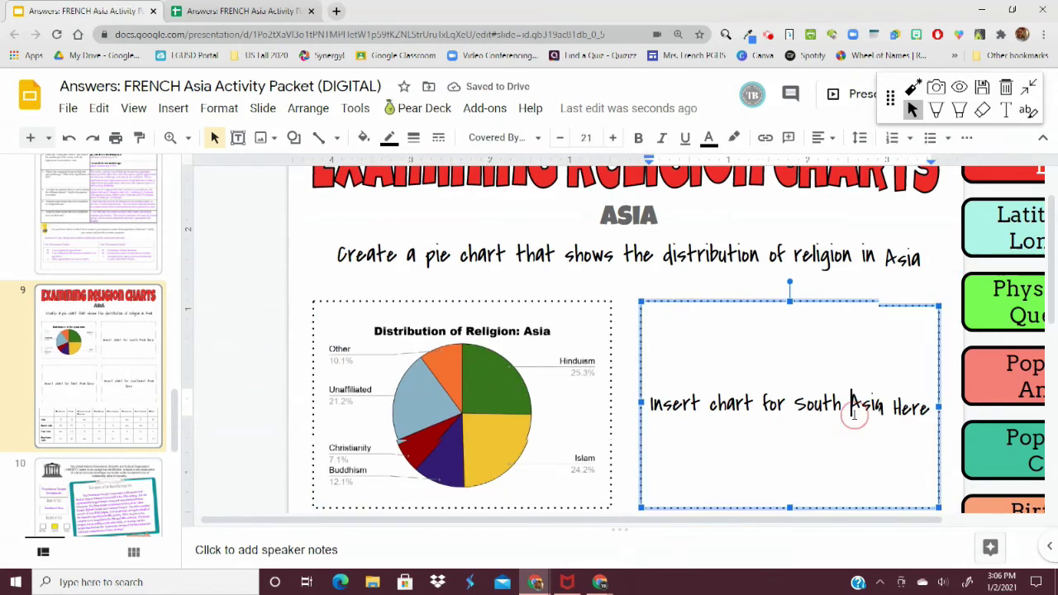
pyautogui.scroll(-3, 858, 406)
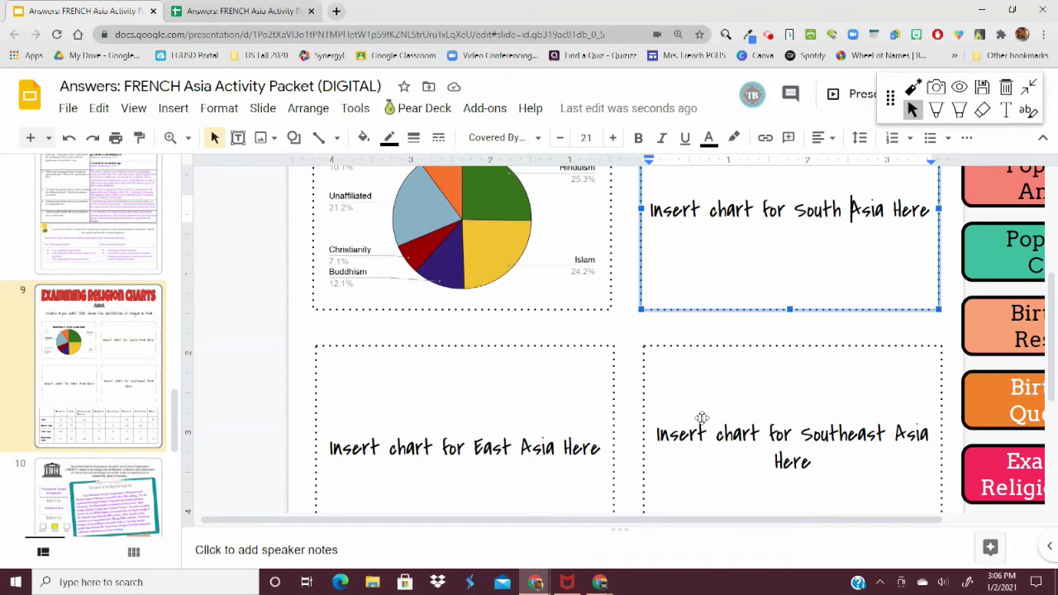
pyautogui.scroll(3, 548, 348)
pyautogui.click(542, 382)
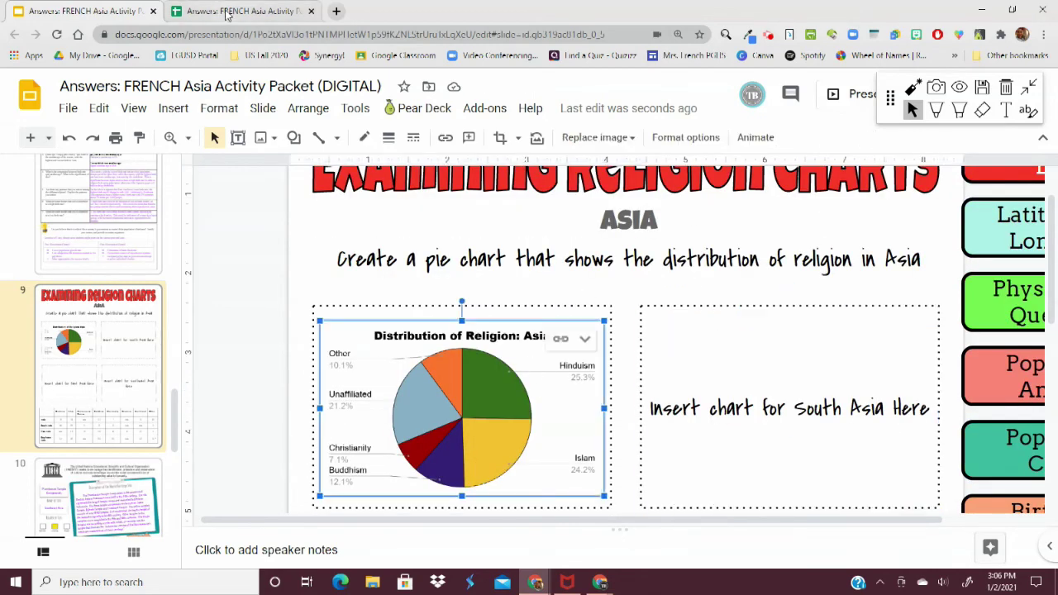
# Switch to the Asia pie chart spreadsheet in Google Sheets and make a copy named "Asia Packet South Asia Religion"
pyautogui.click(228, 12)
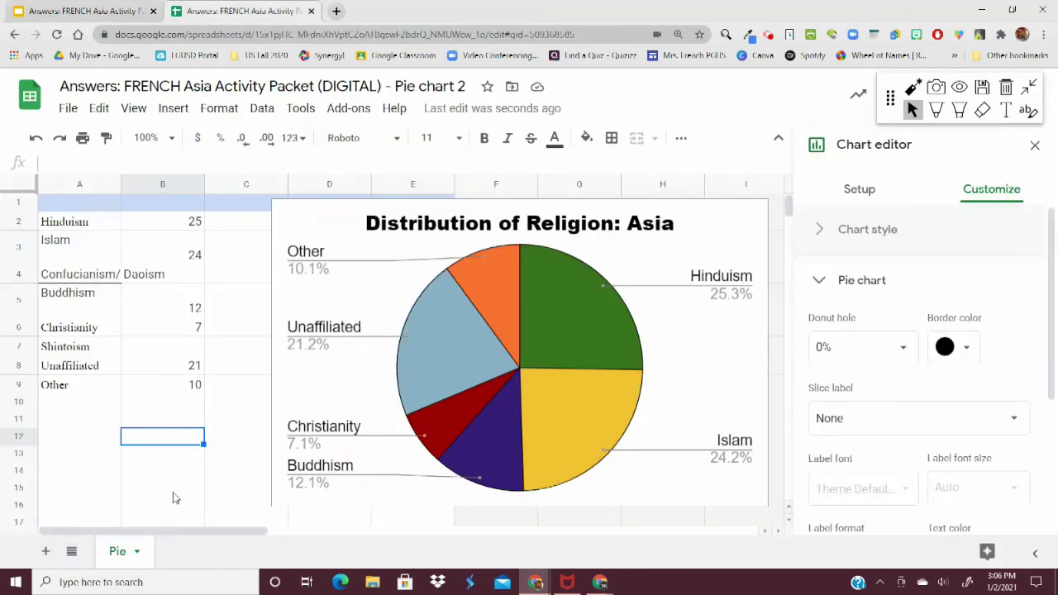
pyautogui.rightClick(236, 18)
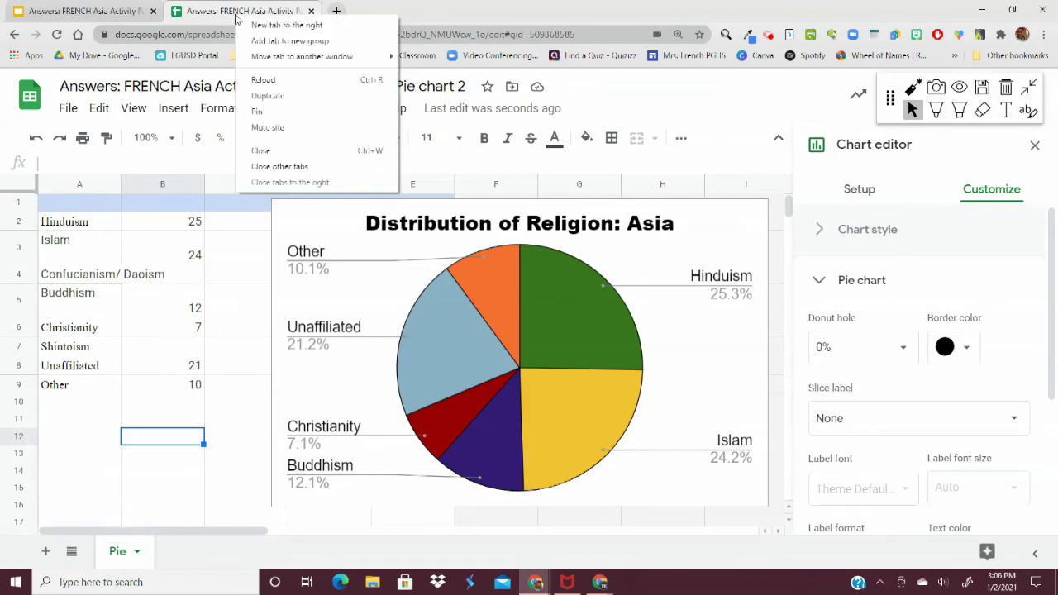
pyautogui.click(187, 17)
pyautogui.click(70, 110)
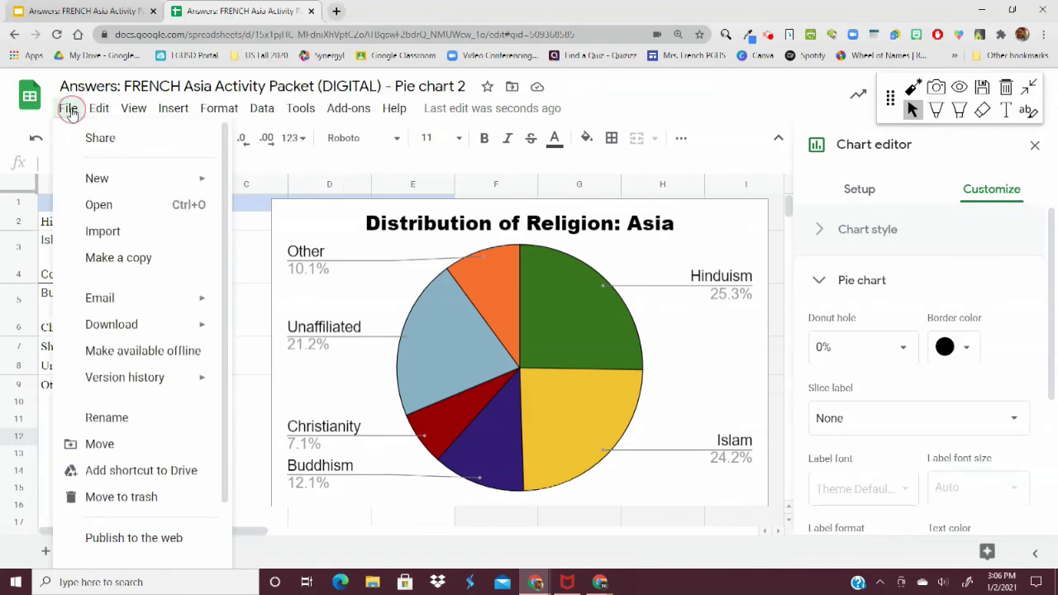
pyautogui.click(130, 259)
pyautogui.click(453, 250)
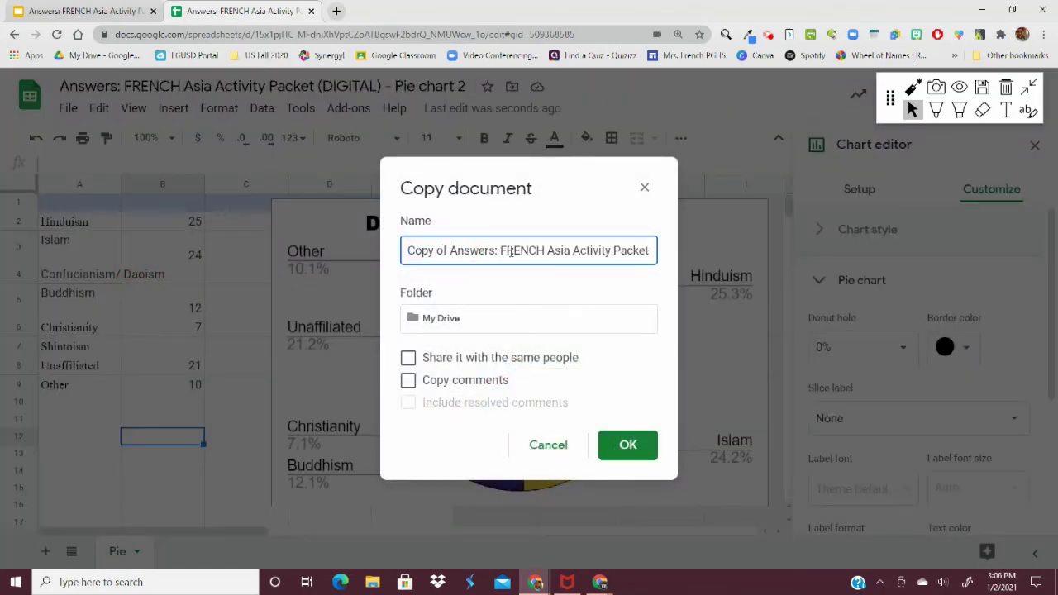
pyautogui.moveTo(641, 254); pyautogui.dragTo(236, 253)
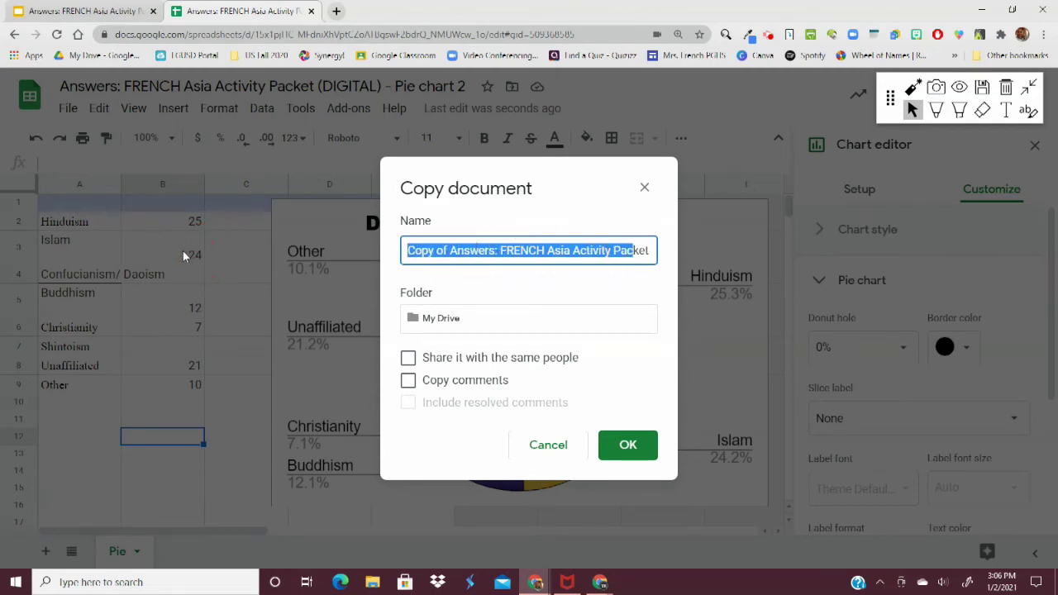
pyautogui.press('Right')
pyautogui.hotkey('ctrl', 'a')
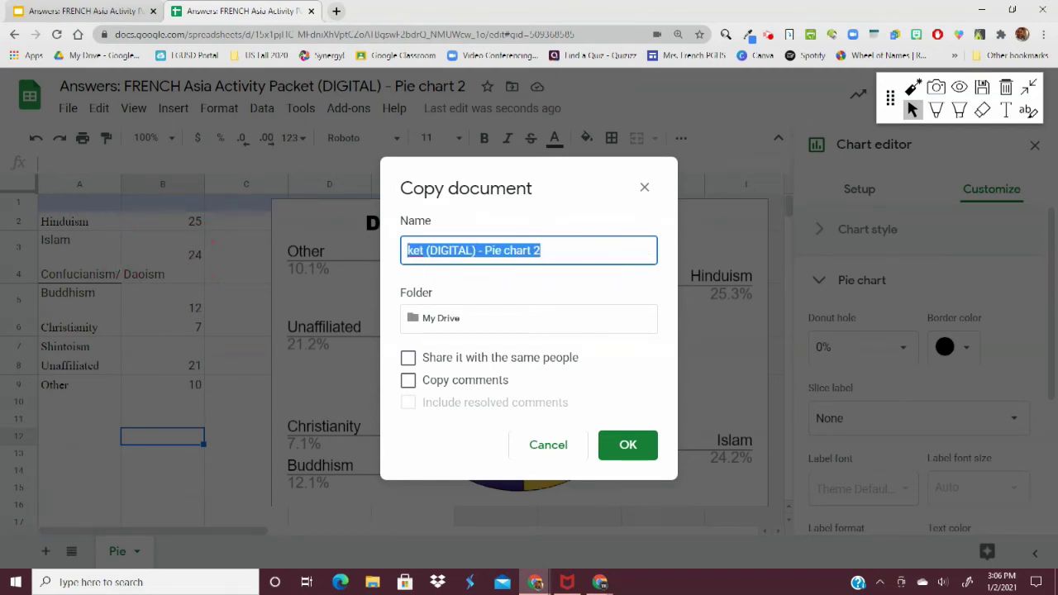
pyautogui.write('Asia Packet South Asia Religion')
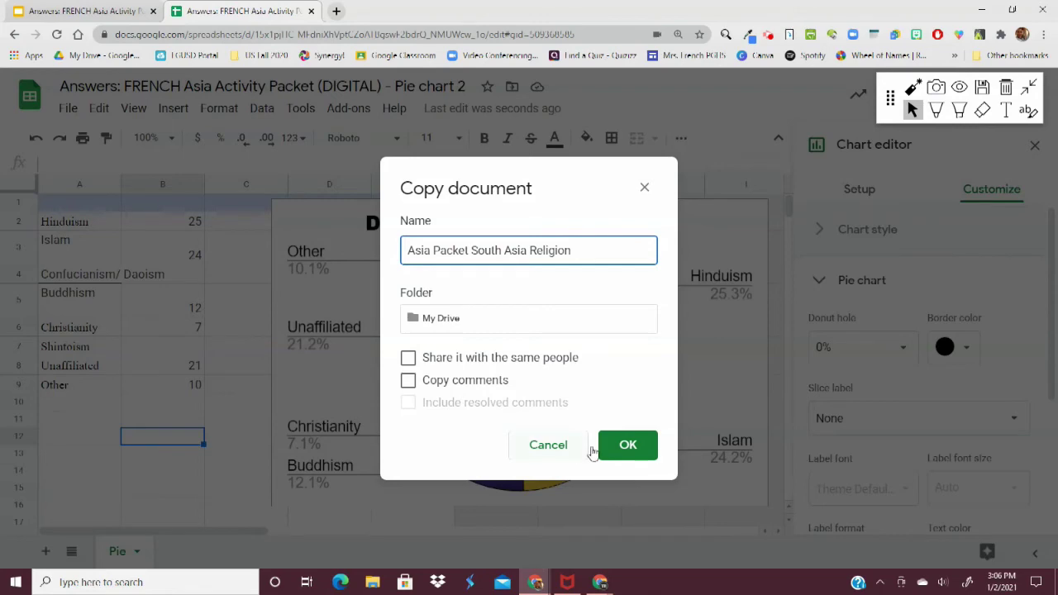
pyautogui.click(629, 445)
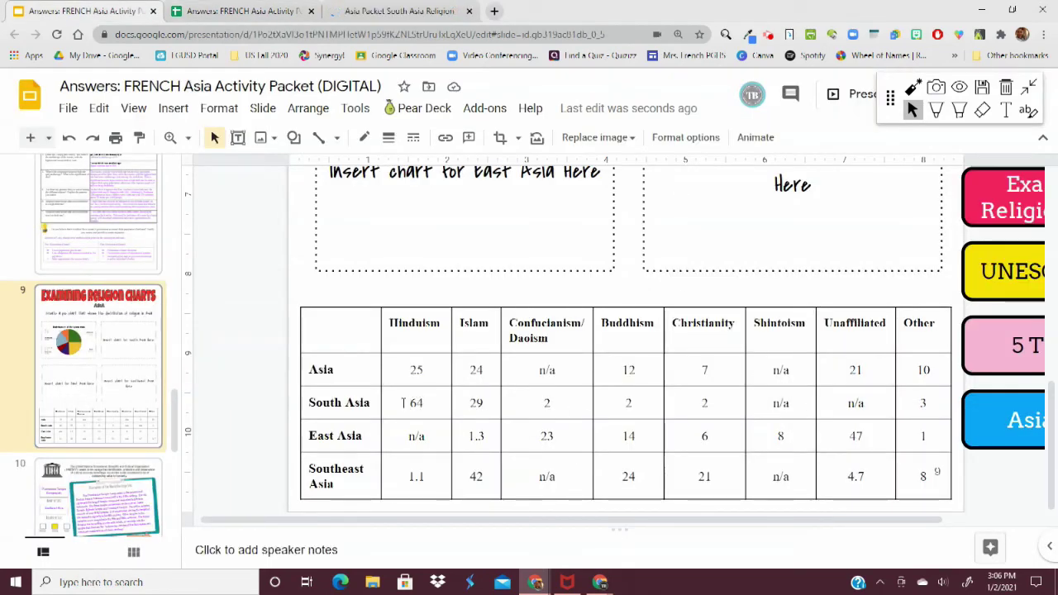
# Using the slide table's South Asia row, set Hinduism to 64 and Islam to 29 in the copied spreadsheet
pyautogui.moveTo(433, 404); pyautogui.dragTo(928, 413)
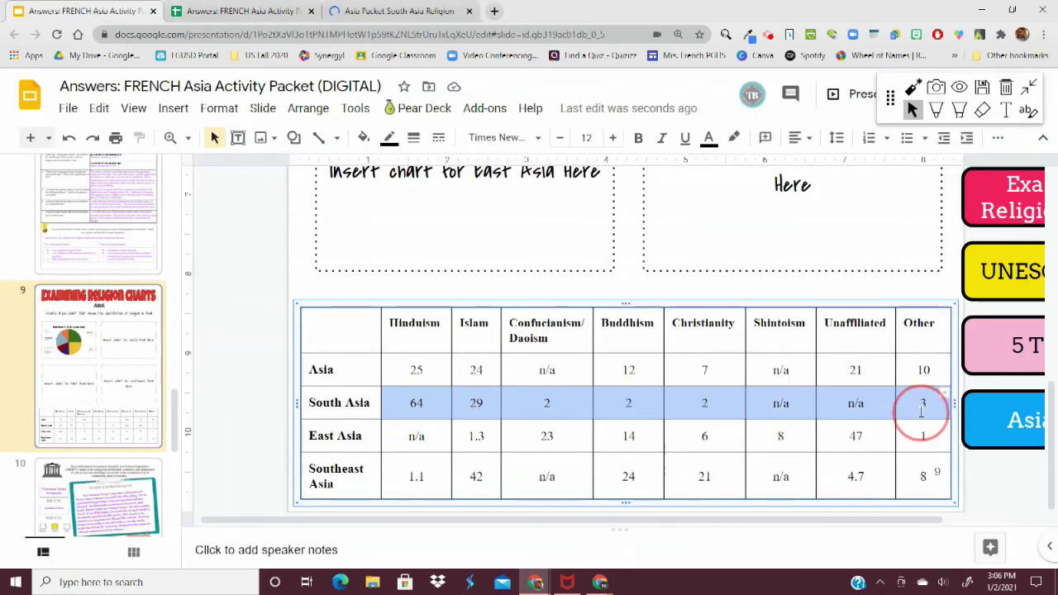
pyautogui.hotkey('ctrl', '3')
pyautogui.click(186, 220)
pyautogui.write('64')
pyautogui.press('Return')
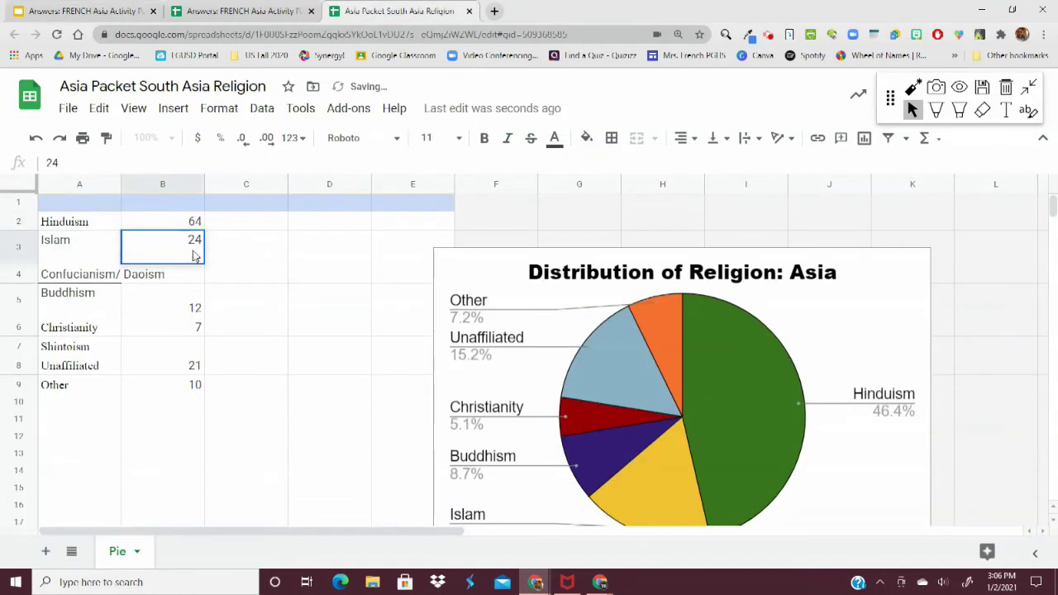
pyautogui.write('29')
# Set Confucianism/Daoism, Buddhism and Christianity to 2 each in the South Asia spreadsheet, following the slide's table
pyautogui.hotkey('ctrl', '1')
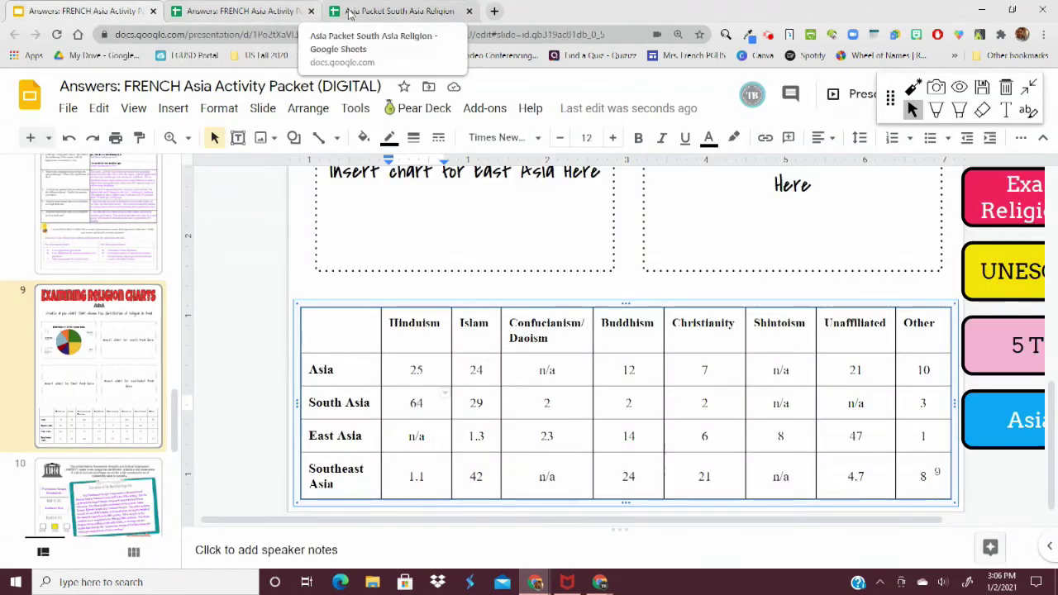
pyautogui.click(349, 14)
pyautogui.press('Down')
pyautogui.write('2')
pyautogui.press('Tab')
pyautogui.click(190, 300)
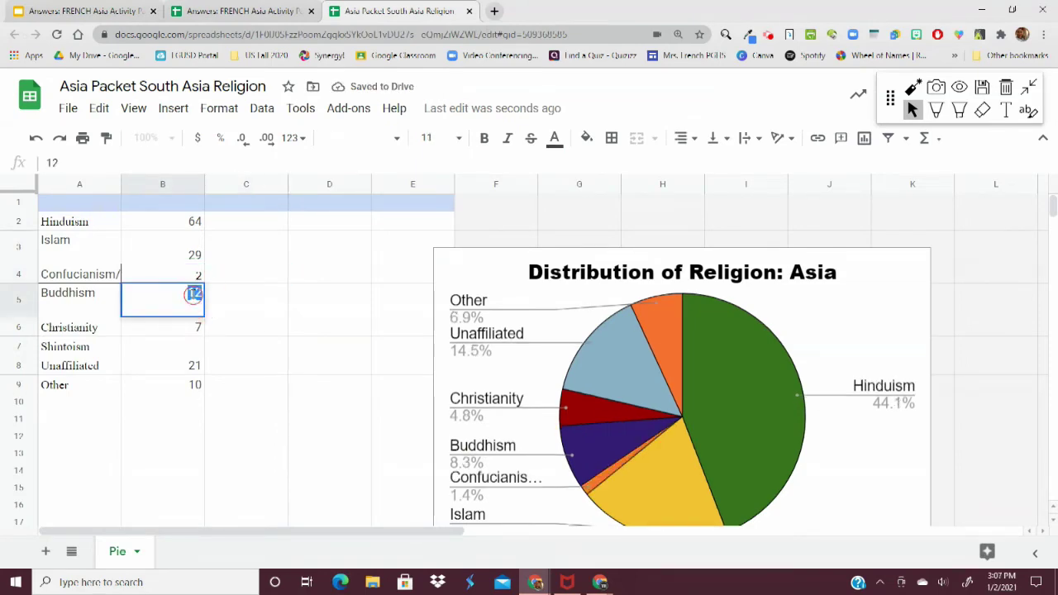
pyautogui.write('2')
pyautogui.press('Return')
pyautogui.write('2')
pyautogui.press('Return')
# Clear the Unaffiliated value and set Other to 3 in the South Asia spreadsheet
pyautogui.hotkey('ctrl', '1')
pyautogui.hotkey('ctrl', '3')
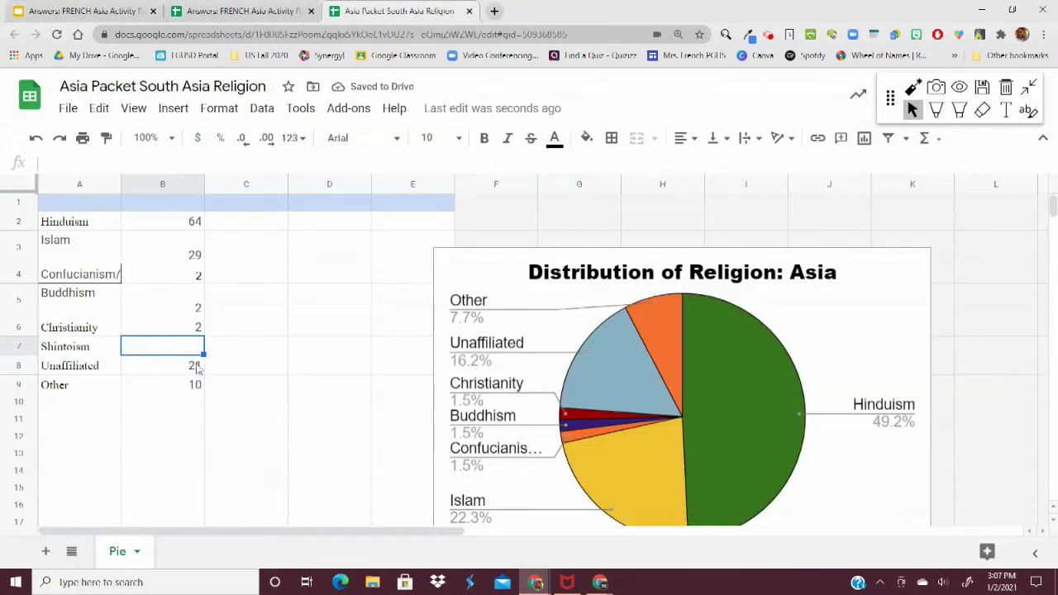
pyautogui.click(197, 368)
pyautogui.press('Delete')
pyautogui.click(198, 386)
pyautogui.write('3')
pyautogui.click(329, 327)
# Examine the updated pie chart and check the total of the religion values in column B
pyautogui.scroll(-1, 705, 314)
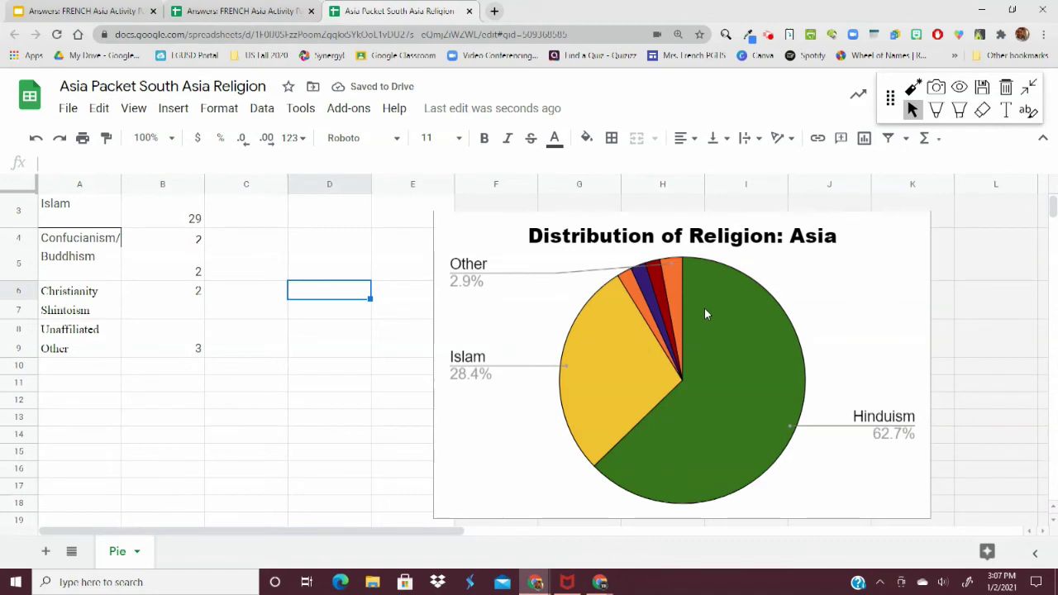
pyautogui.scroll(1, 380, 320)
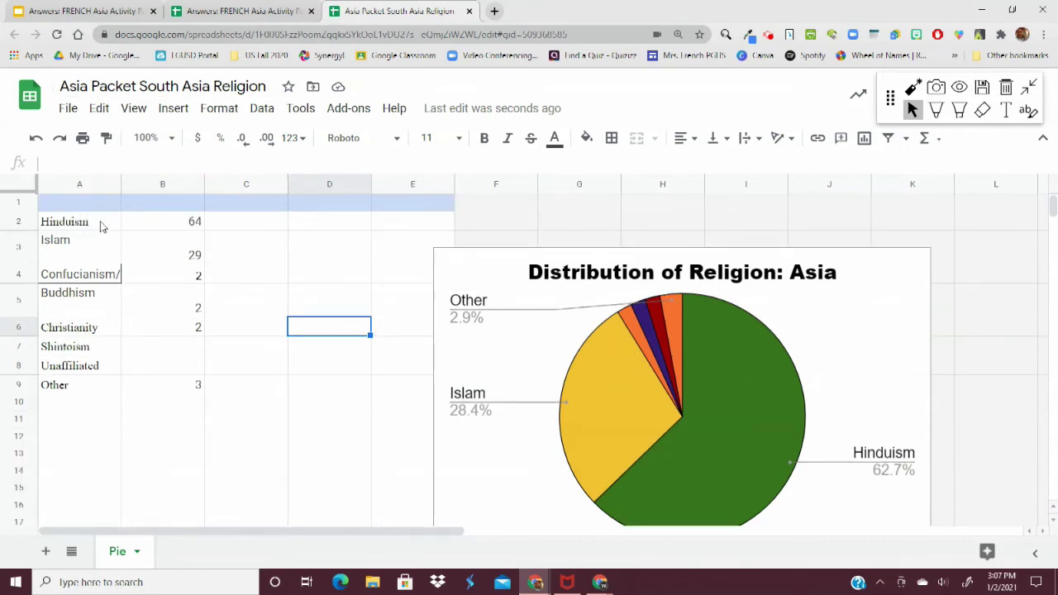
pyautogui.moveTo(158, 224); pyautogui.dragTo(172, 396)
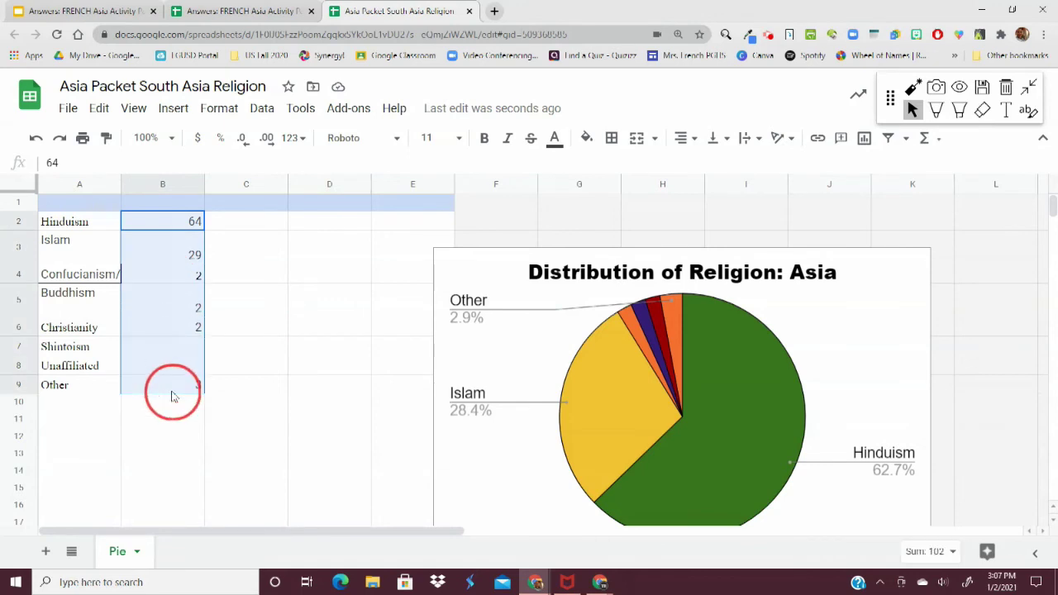
pyautogui.click(285, 308)
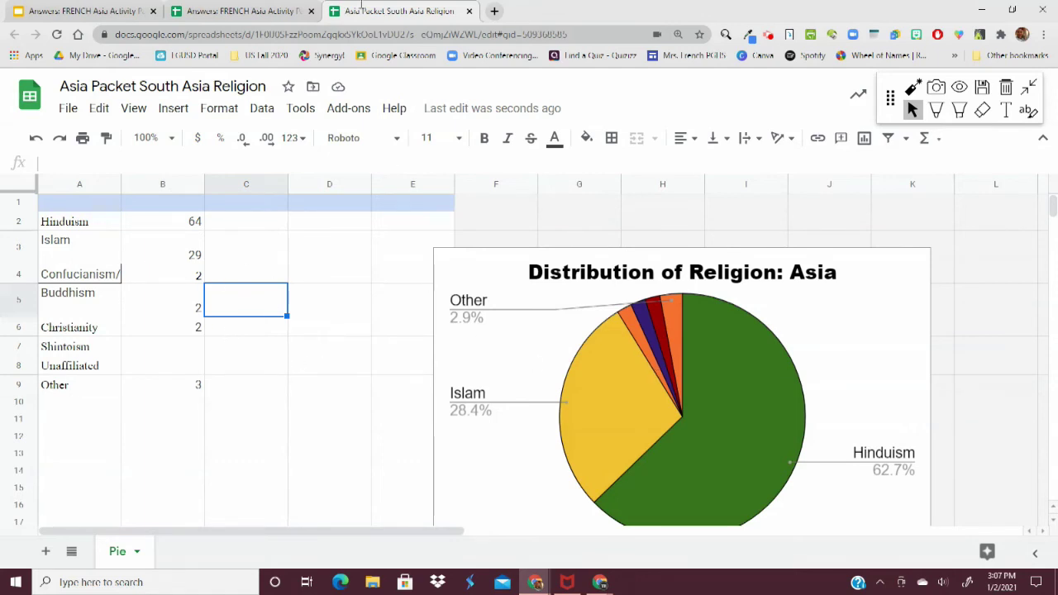
# Switch to the Google Slides presentation and import the linked pie chart from the "Asia Packet South Asia Religion" spreadsheet
pyautogui.click(72, 12)
pyautogui.scroll(5, 620, 339)
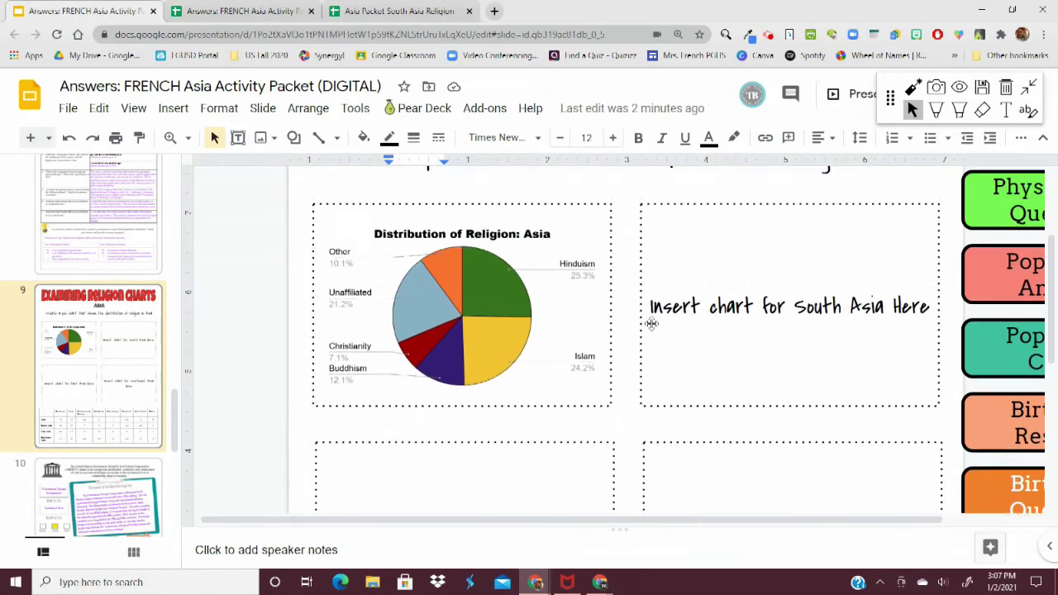
pyautogui.click(172, 111)
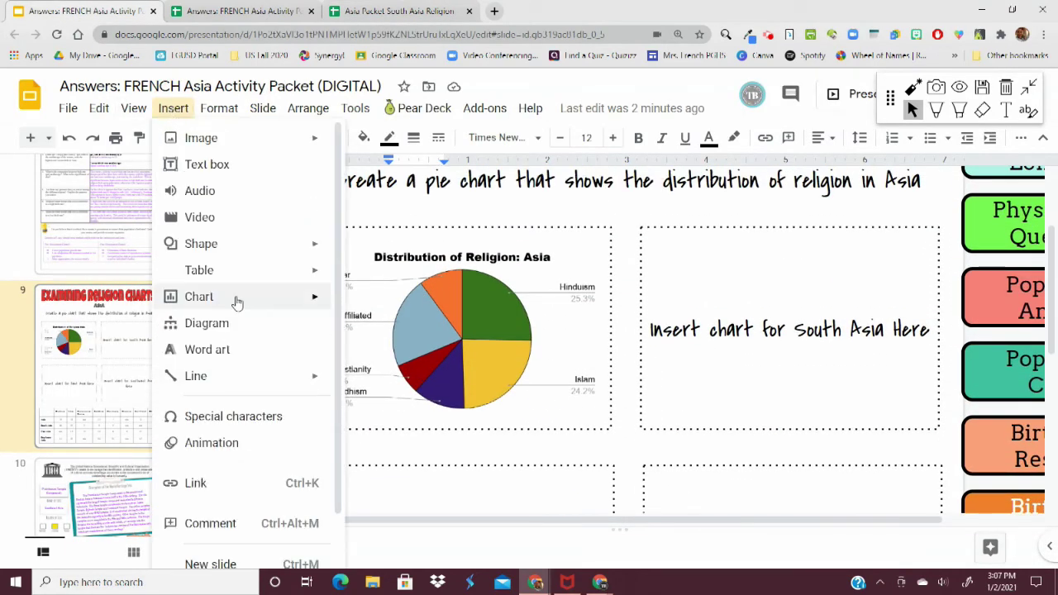
pyautogui.moveTo(247, 300)
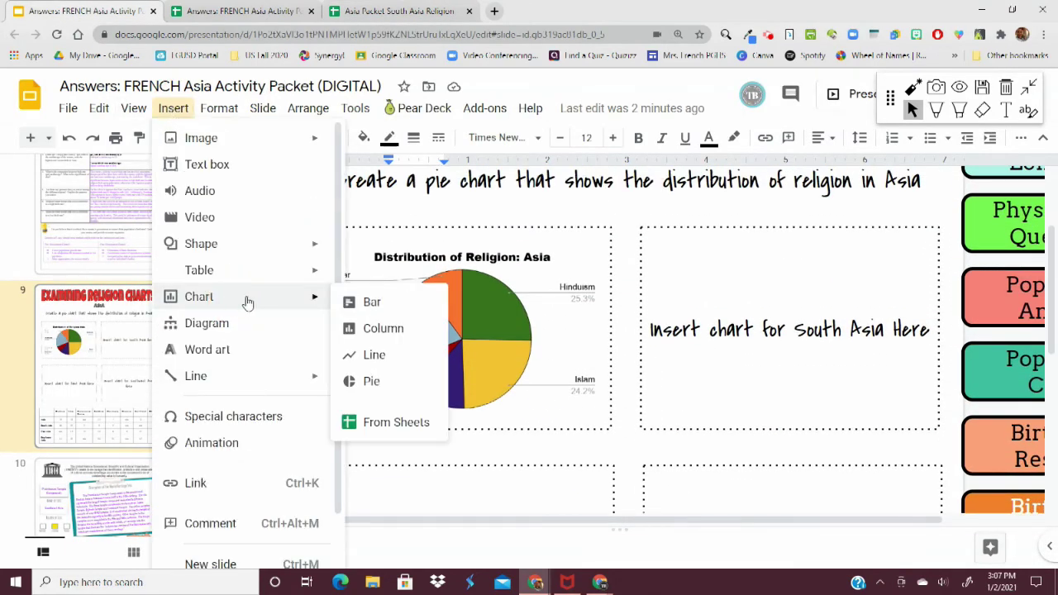
pyautogui.click(390, 423)
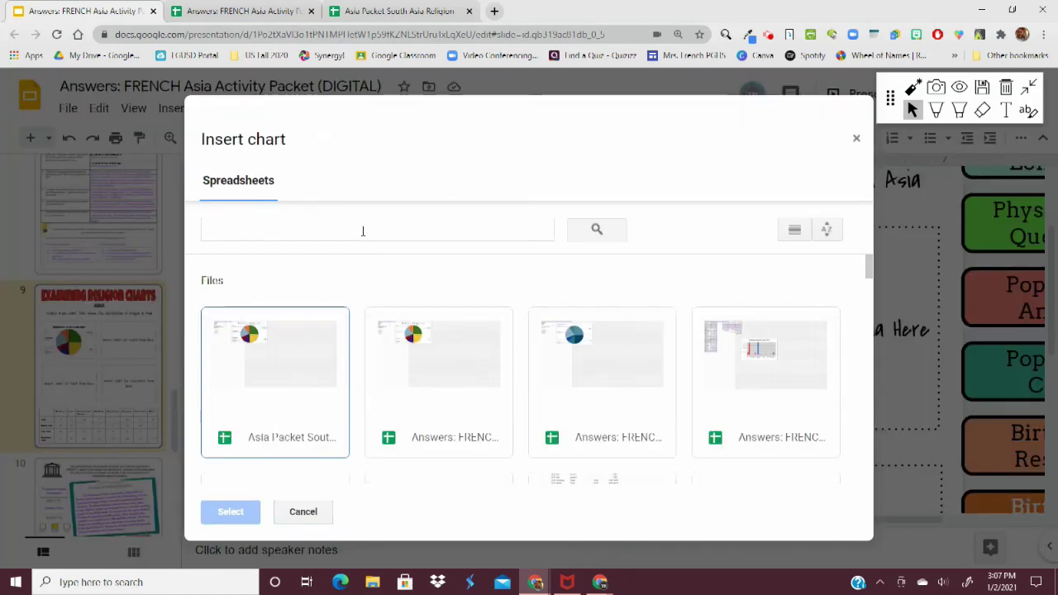
pyautogui.click(318, 362)
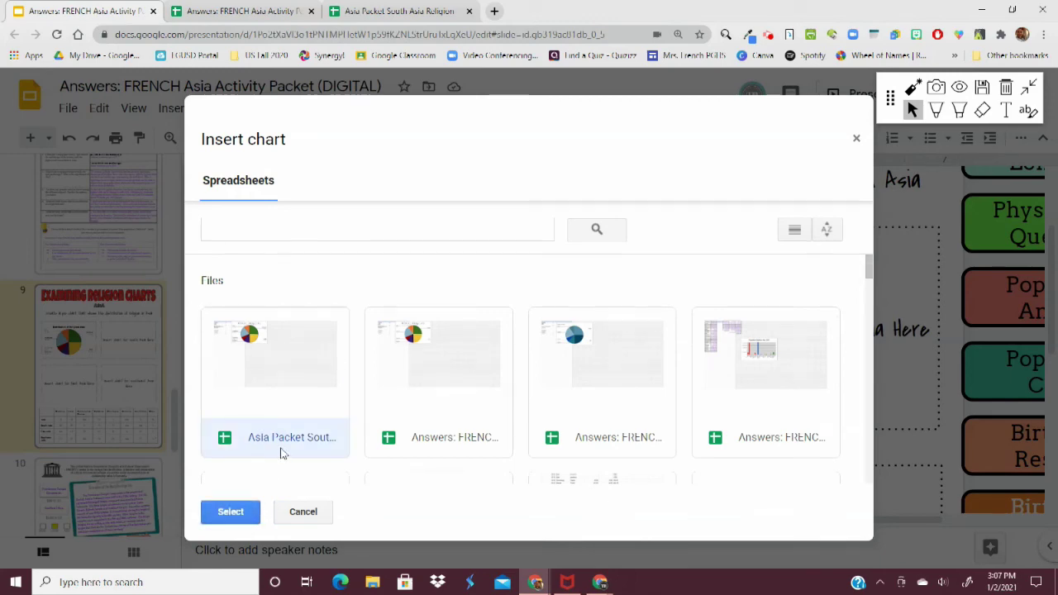
pyautogui.click(231, 513)
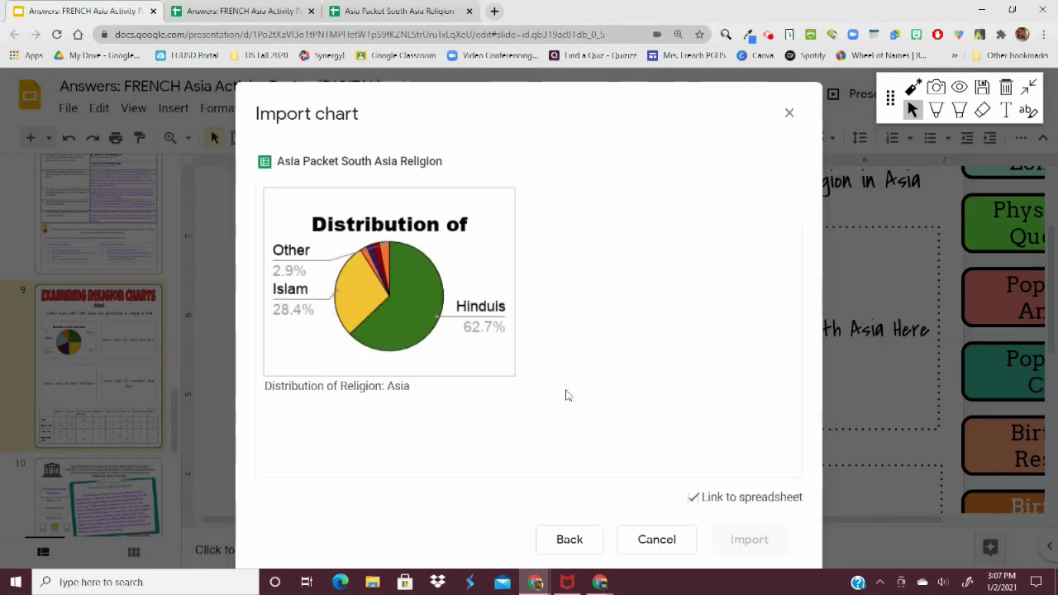
pyautogui.click(372, 309)
pyautogui.click(764, 556)
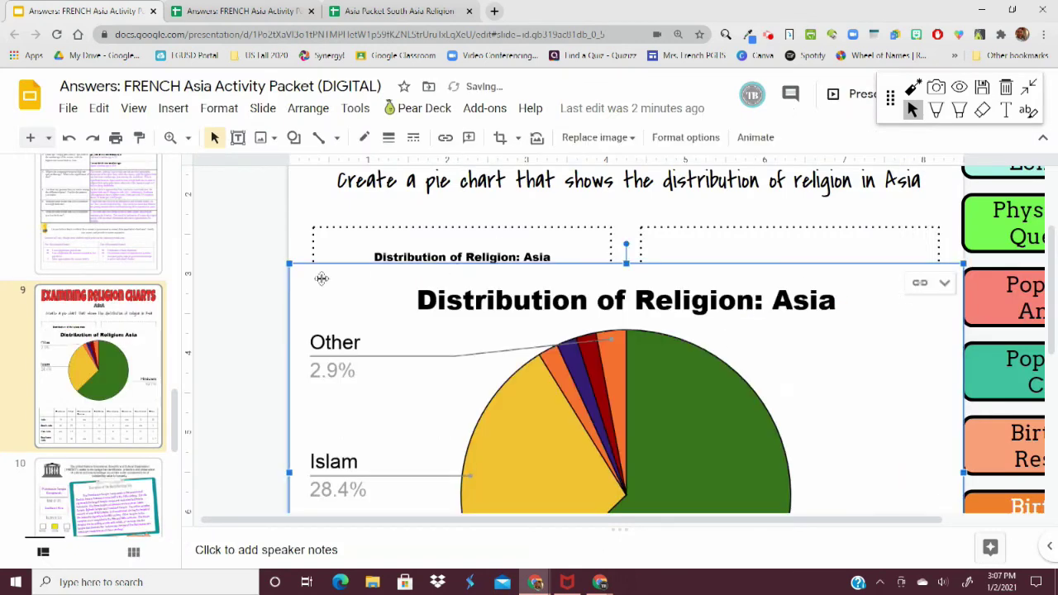
# Shrink the imported pie chart and position it inside the dotted "Insert chart for South Asia Here" box
pyautogui.moveTo(290, 263); pyautogui.dragTo(593, 452)
pyautogui.moveTo(739, 453); pyautogui.dragTo(711, 240)
pyautogui.moveTo(566, 452); pyautogui.dragTo(668, 390)
pyautogui.click(818, 338)
pyautogui.moveTo(818, 337); pyautogui.dragTo(821, 350)
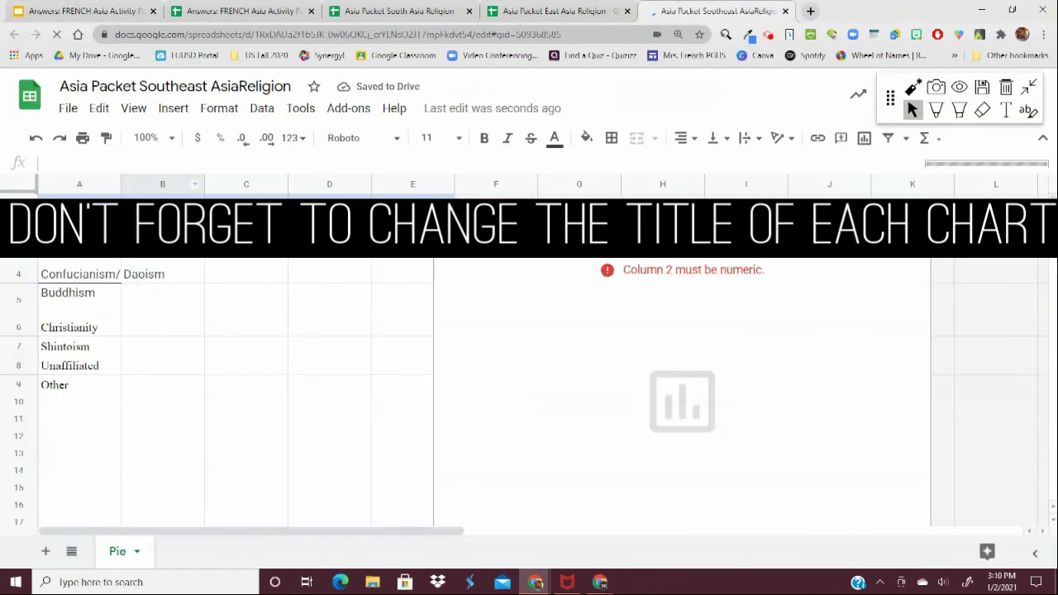
# Return to the Google Slides presentation and review the four regional religion pie charts on the Examining Religion Charts slide
pyautogui.click(99, 11)
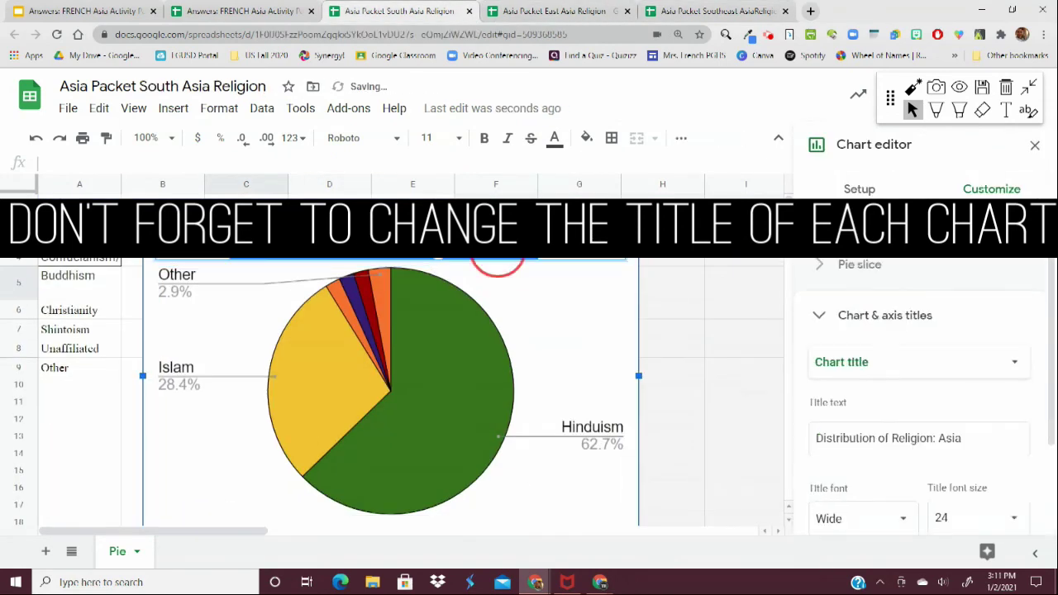
pyautogui.click(438, 354)
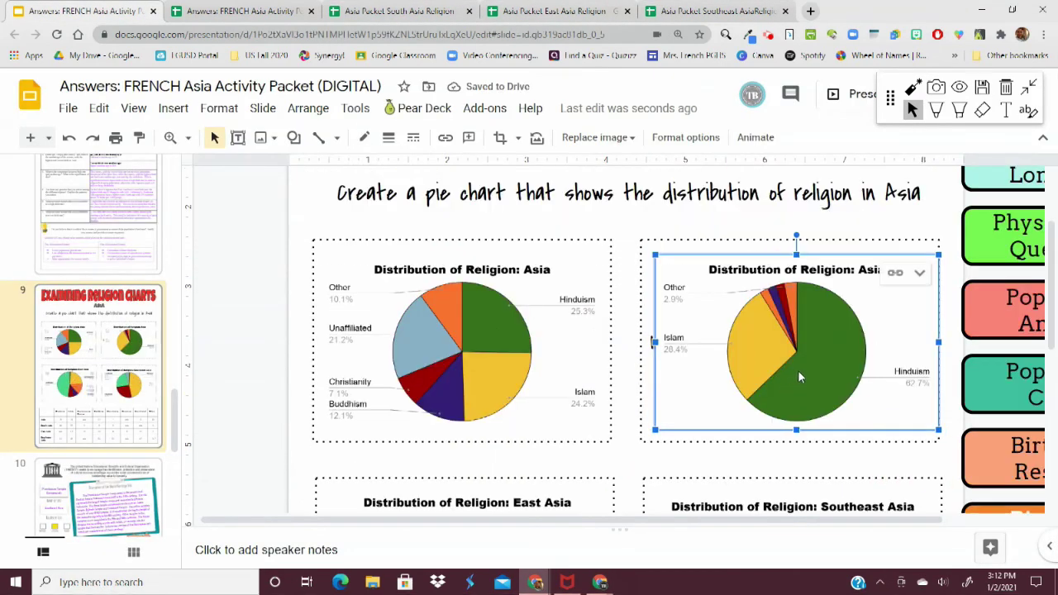
pyautogui.scroll(-3, 798, 376)
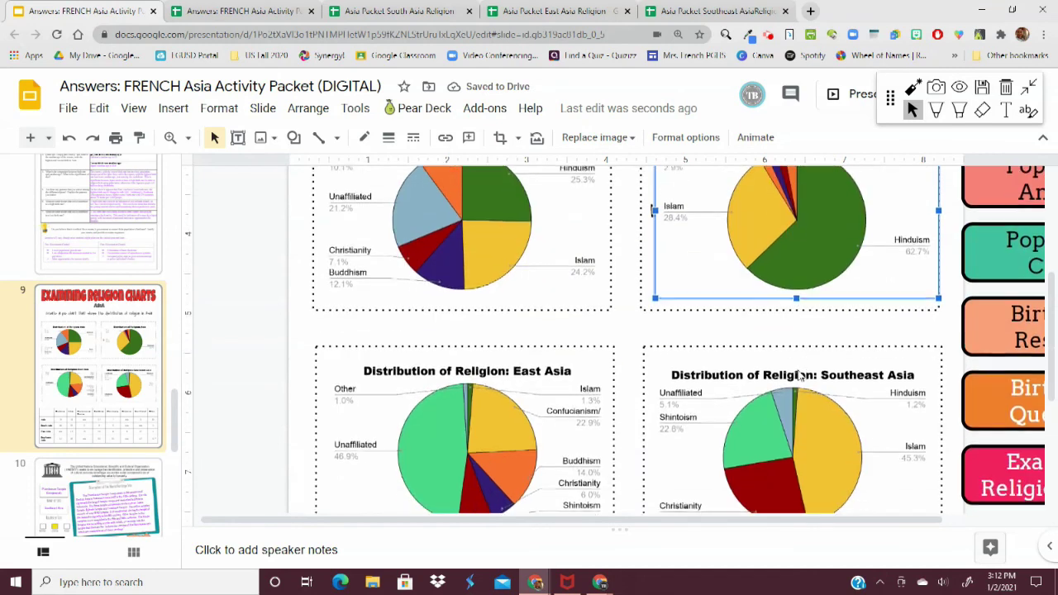
pyautogui.scroll(2, 653, 209)
pyautogui.scroll(-8, 798, 376)
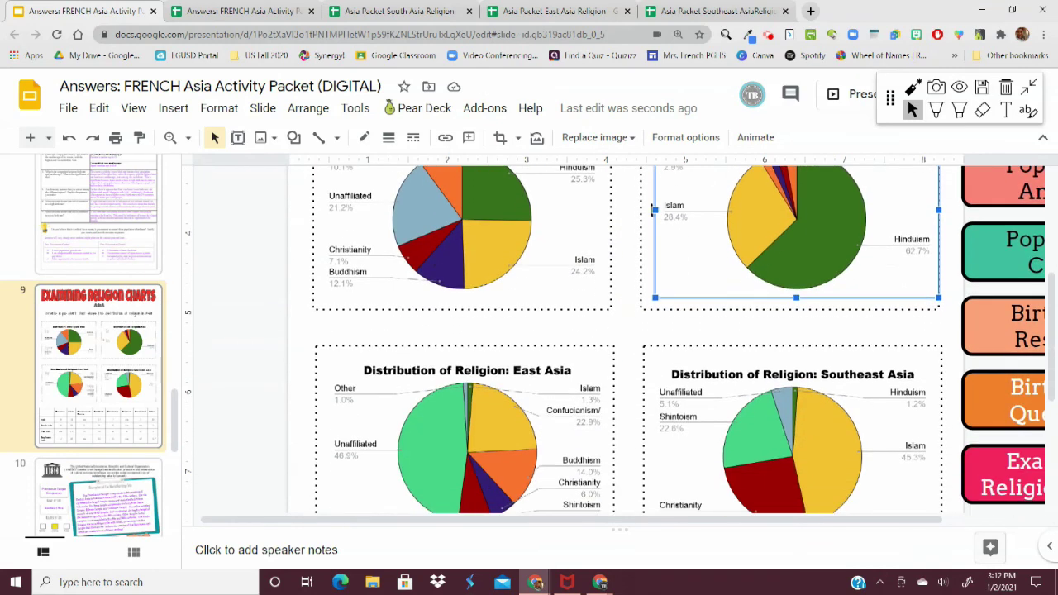